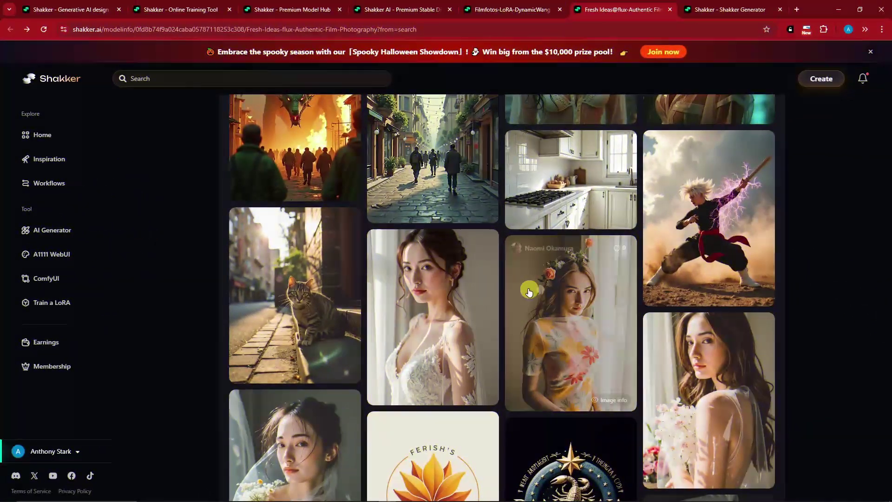
Examine the gallery of images made with the film photography model, including the generation info of the wedding dress portrait
left_click(459, 263)
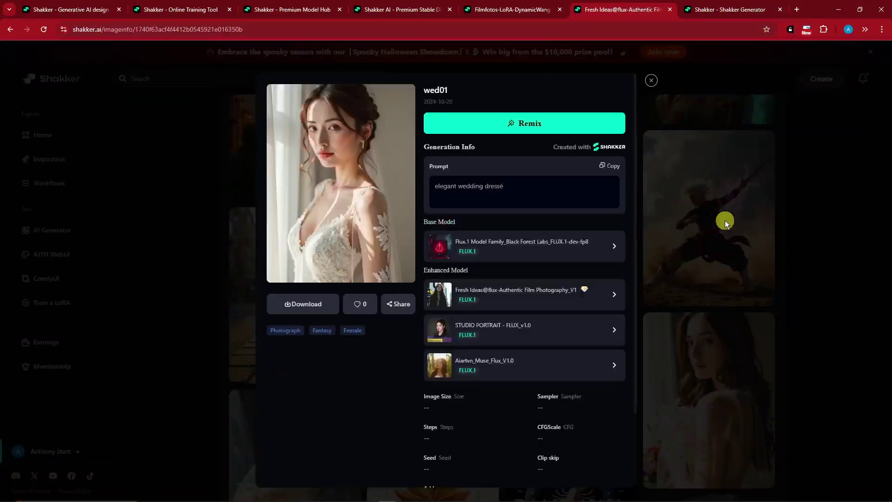
left_click(651, 80)
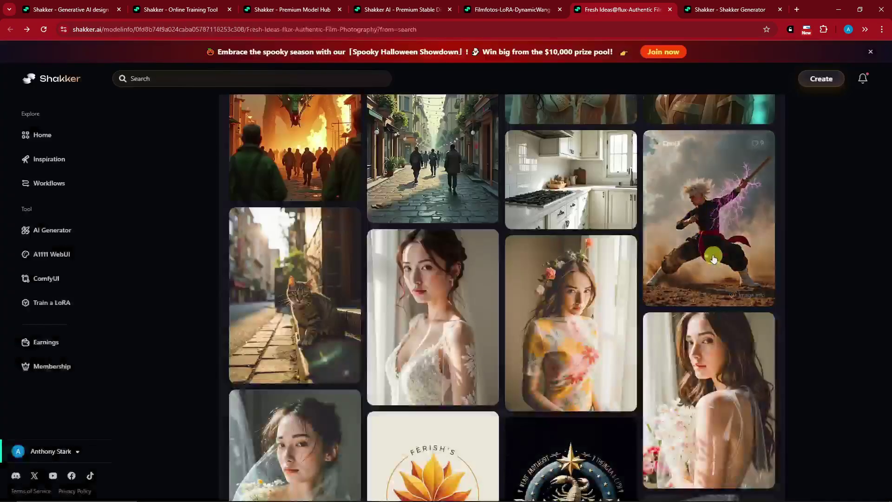
scroll(711, 253, "down", 3)
scroll(567, 313, "down", 2)
scroll(551, 313, "up", 10)
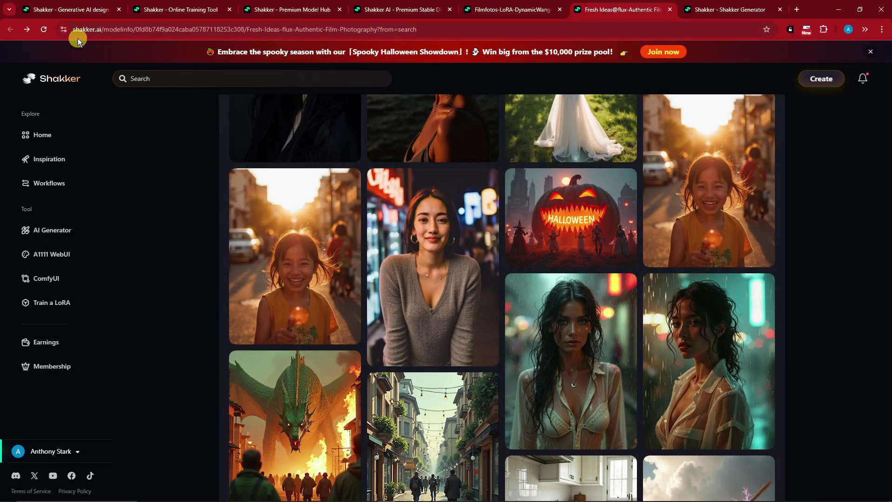
scroll(183, 235, "down", 2)
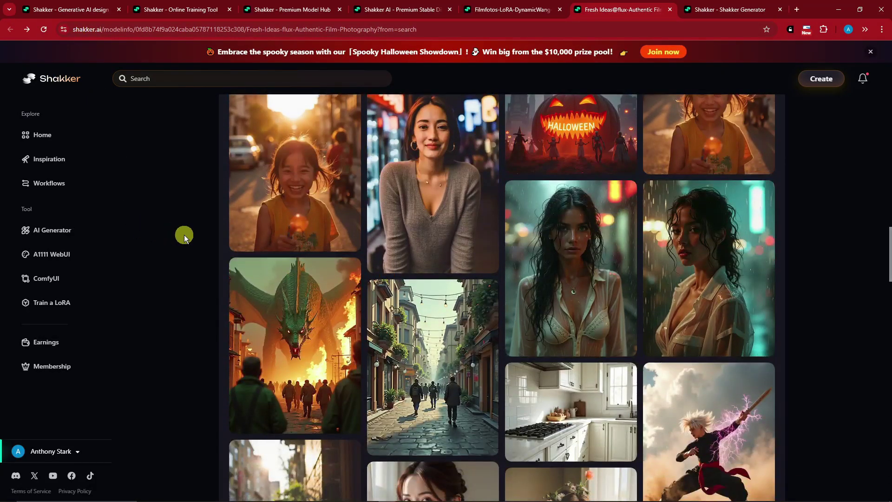
scroll(184, 235, "up", 6)
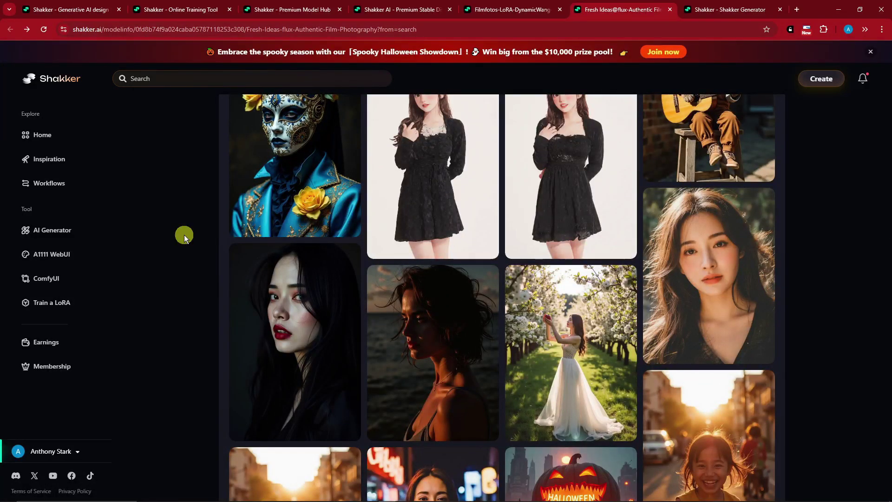
Switch to the Shakker home page and browse its list of models
key("ctrl+1")
scroll(380, 283, "up", 10)
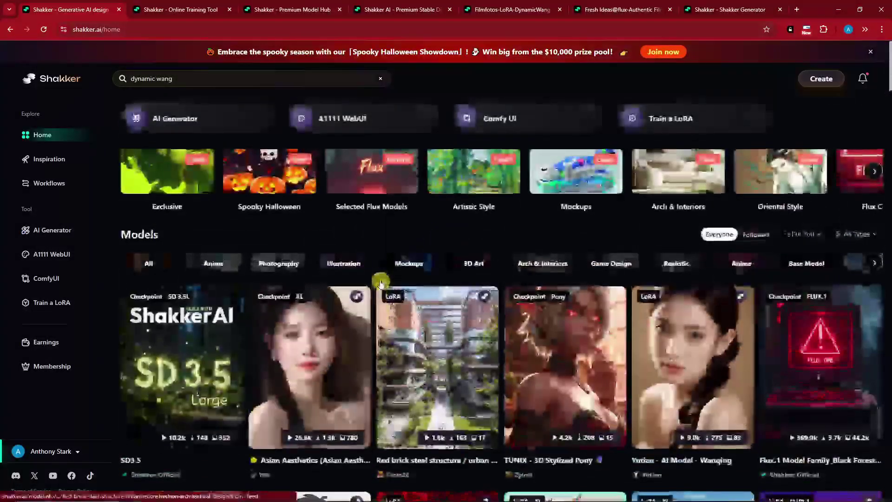
scroll(465, 233, "down", 6)
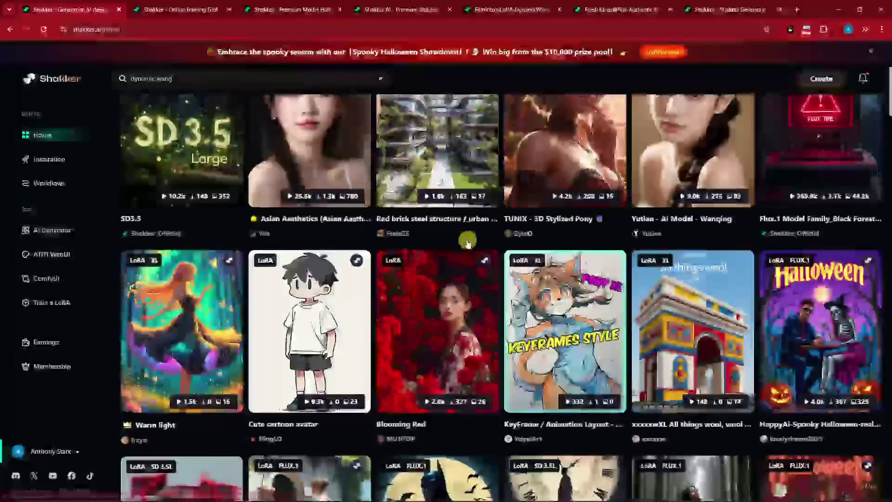
scroll(464, 239, "down", 7)
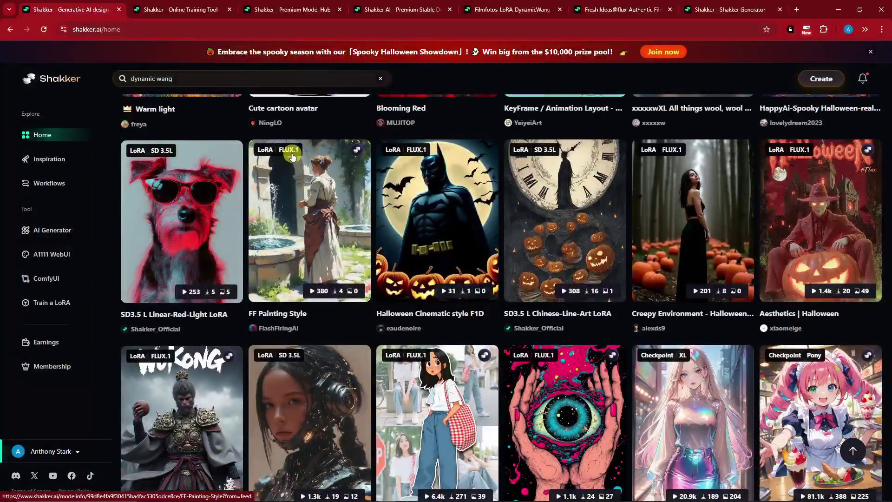
scroll(664, 289, "up", 5)
scroll(664, 289, "up", 7)
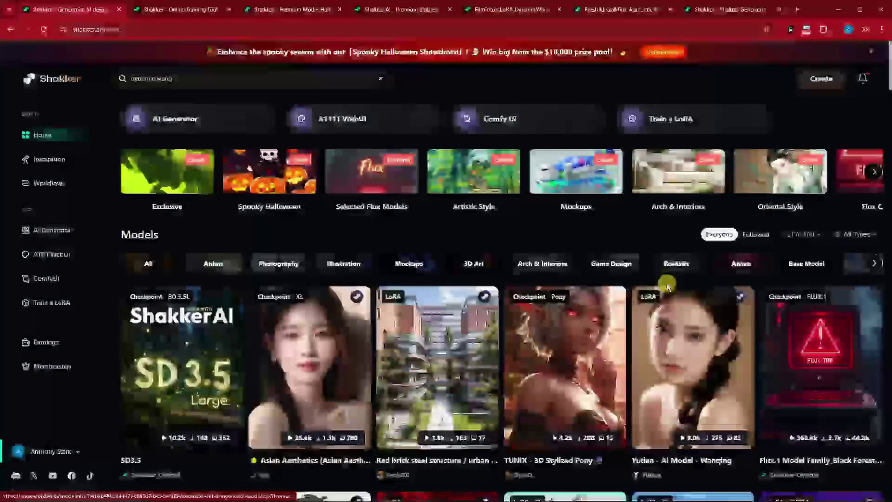
Filter the home page models to the FLUX.1 base model and the LoRA model type
left_click(867, 235)
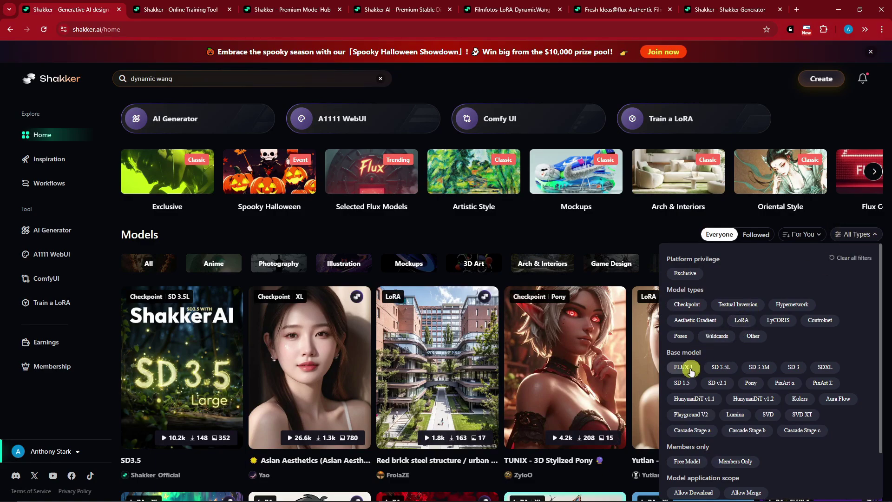
scroll(687, 362, "down", 1)
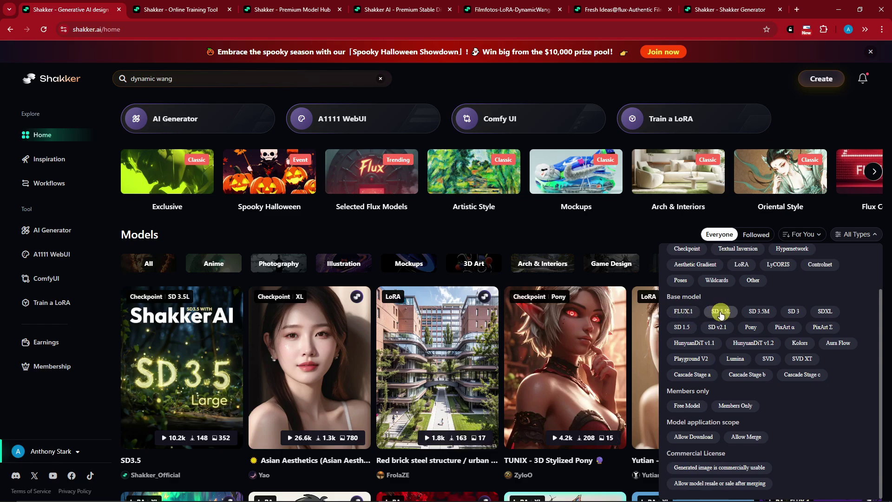
left_click(683, 311)
scroll(824, 337, "up", 1)
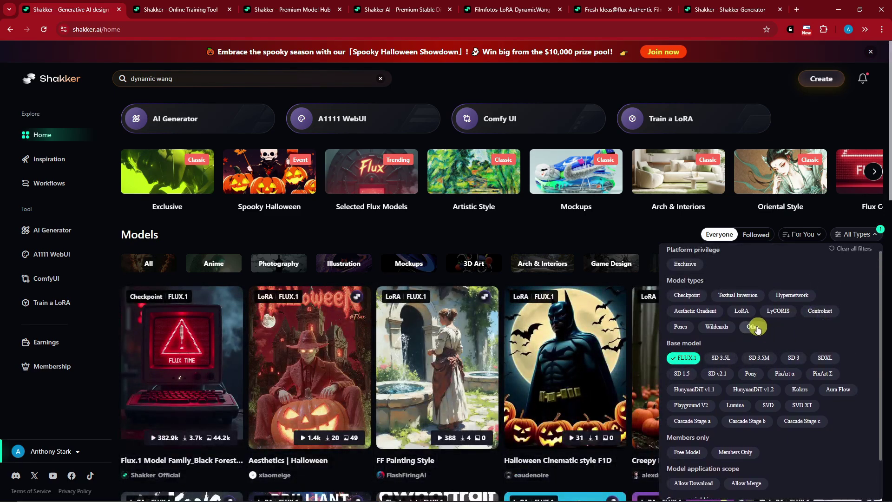
left_click(742, 311)
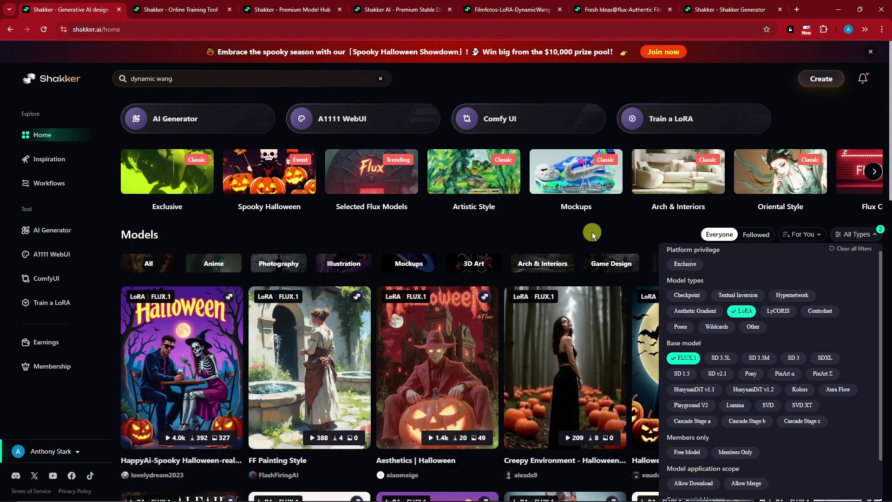
left_click(592, 232)
Browse the filtered FLUX.1 LoRA models and open the membership page
scroll(321, 276, "down", 3)
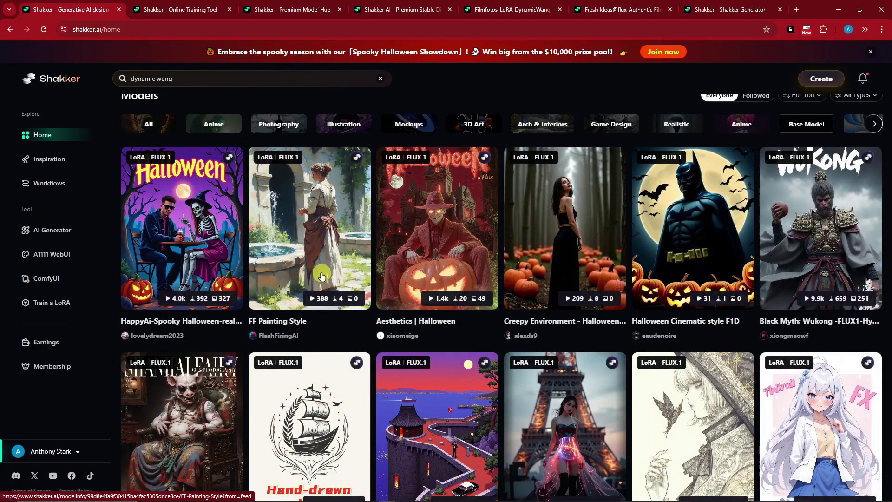
scroll(321, 276, "down", 7)
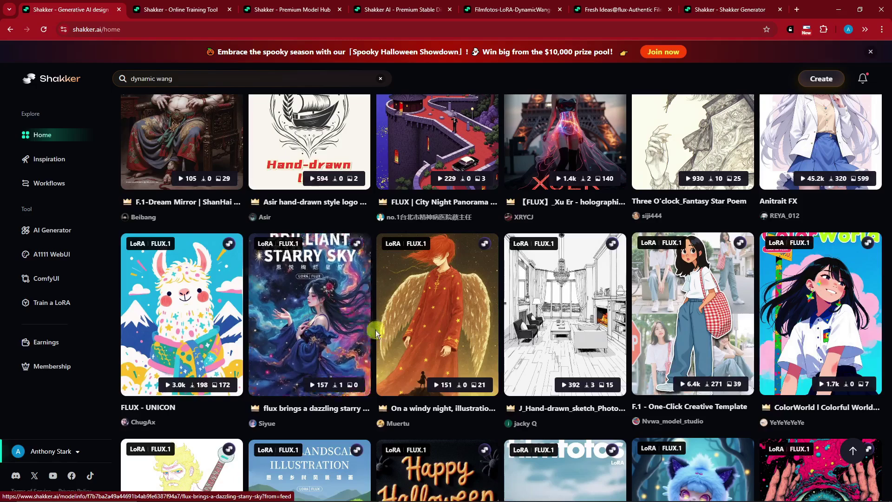
scroll(374, 329, "down", 5)
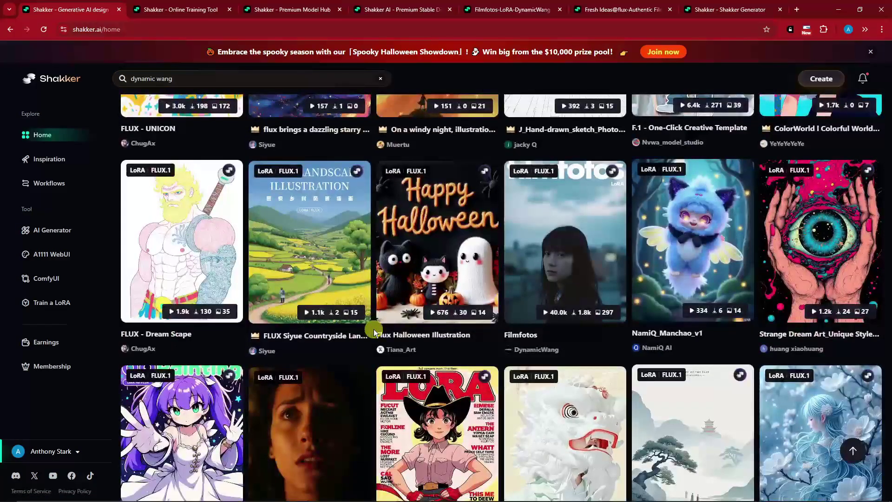
left_click(51, 365)
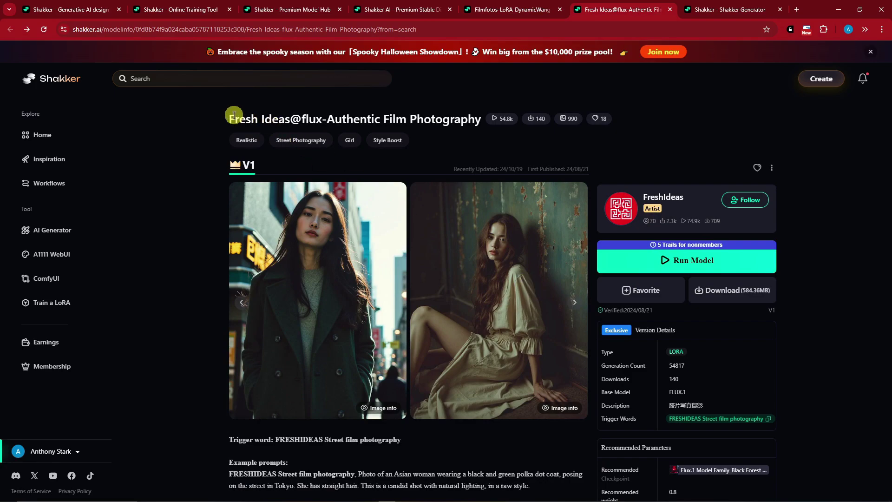
Examine the title and details on the Fresh Ideas@flux-Authentic Film Photography model page
left_click_drag(229, 118, 371, 114)
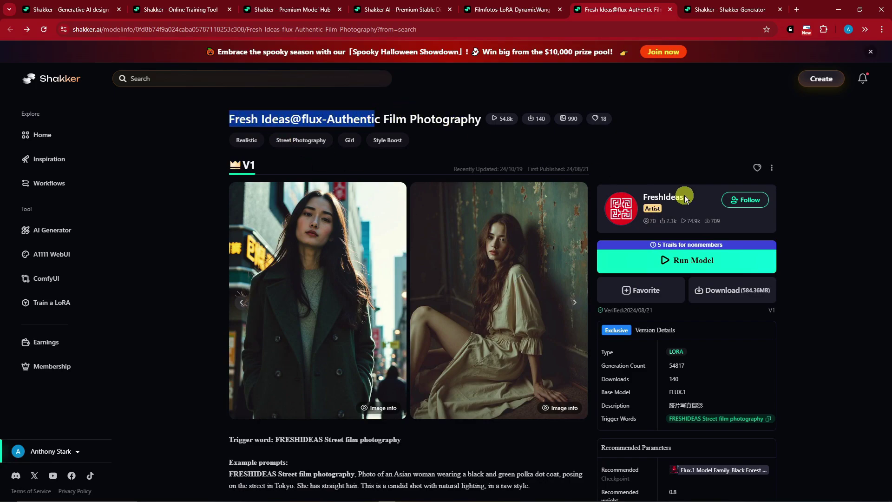
left_click(616, 150)
scroll(491, 199, "down", 4)
scroll(572, 249, "up", 3)
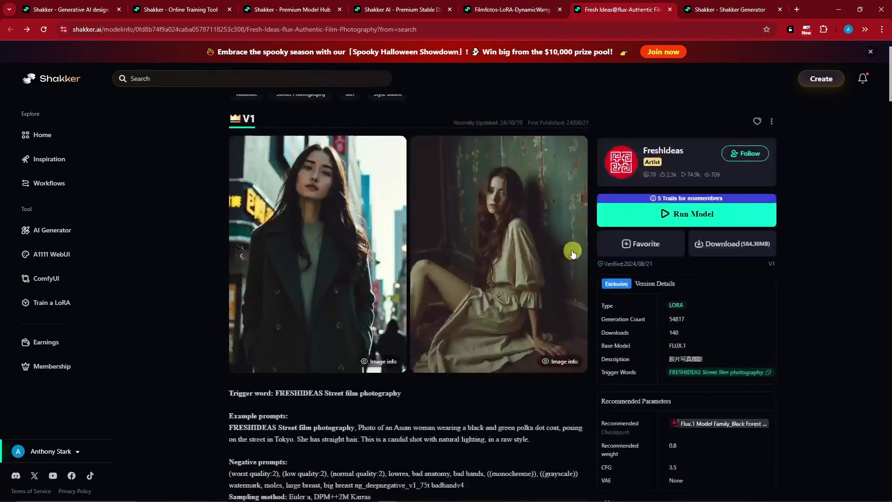
Look through the model's sample images and briefly open the image info of the smiling man's black-and-white portrait
left_click(575, 256)
left_click(575, 256)
left_click(575, 255)
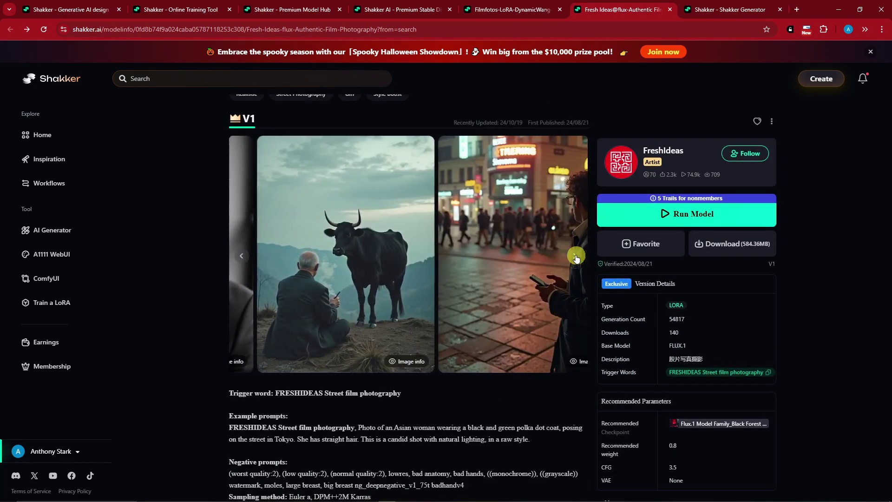
left_click(241, 256)
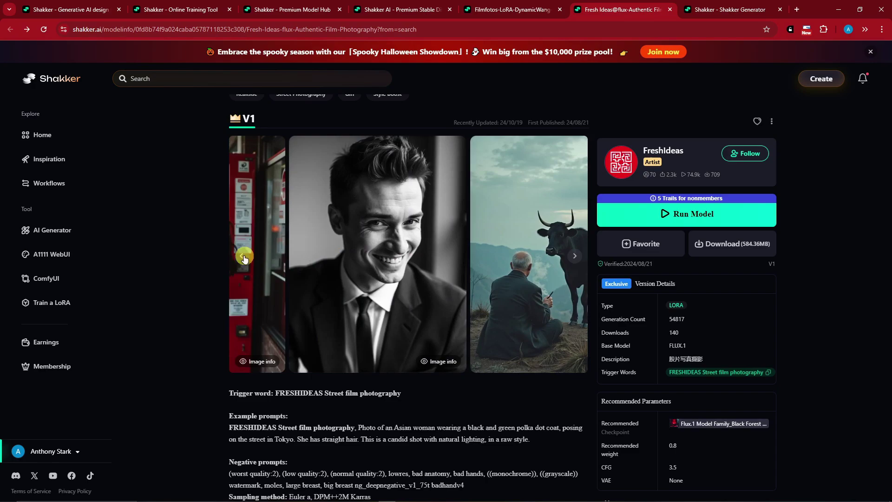
left_click(241, 255)
left_click(537, 210)
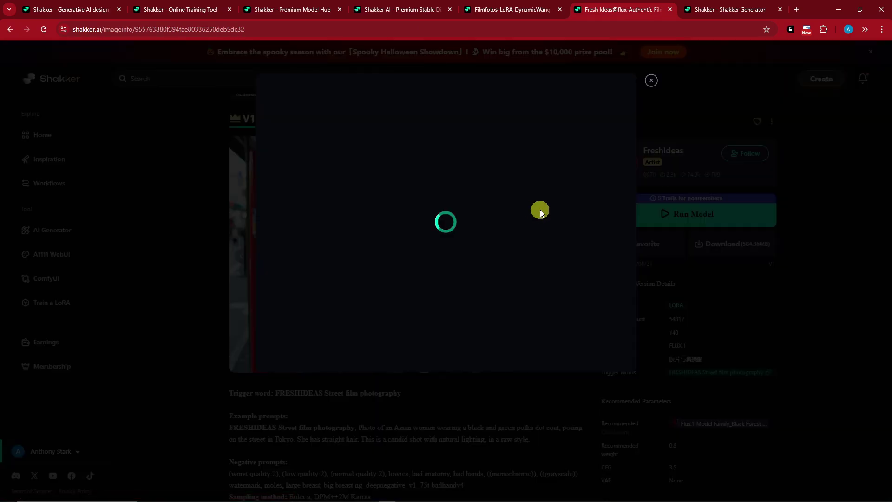
left_click(653, 81)
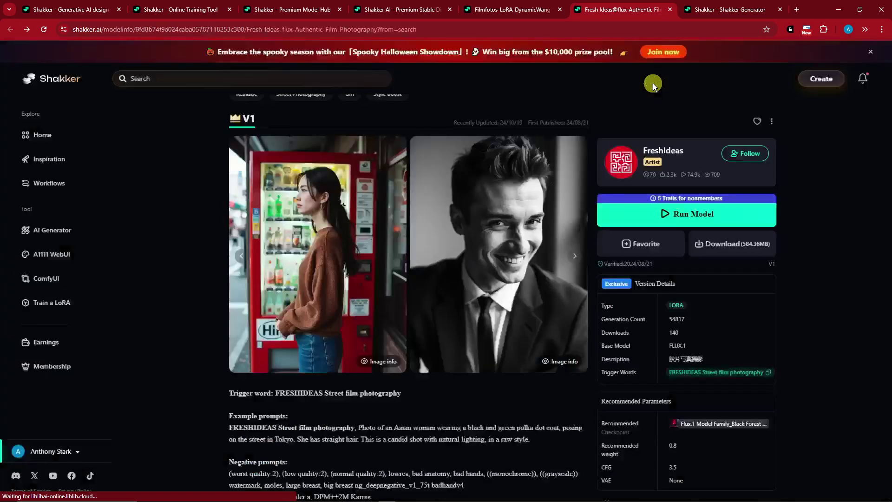
Run the Fresh Ideas film photography model in the generator and add an empty image reference without choosing a mode
left_click(689, 215)
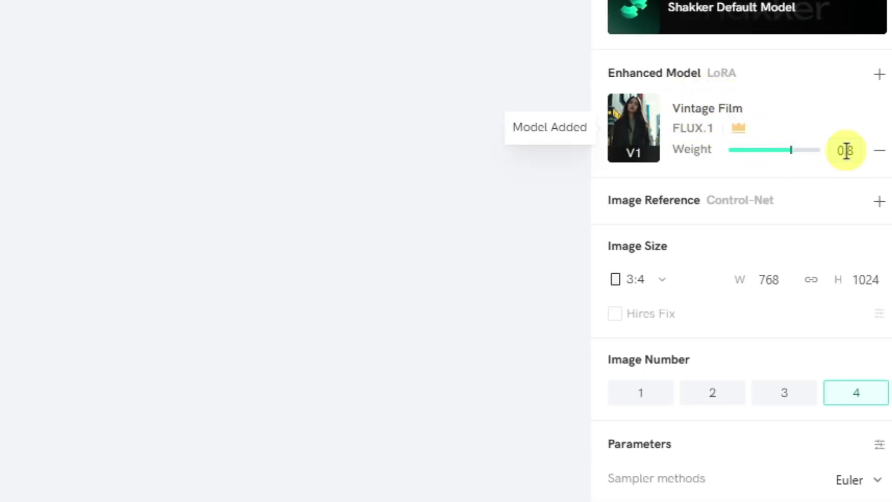
mouse_move(800, 156)
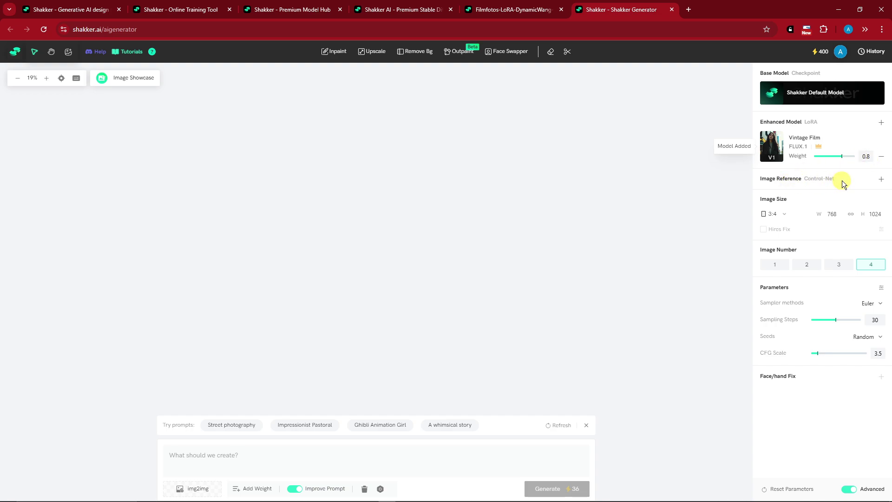
left_click(880, 180)
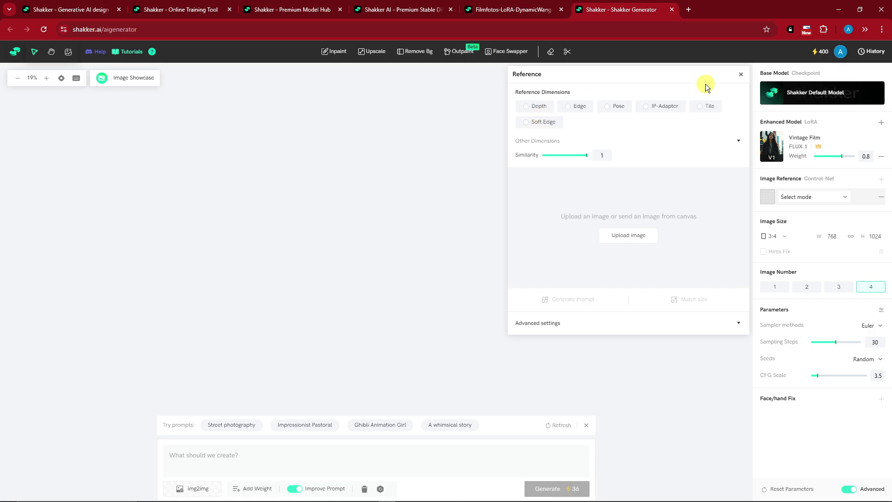
left_click(742, 76)
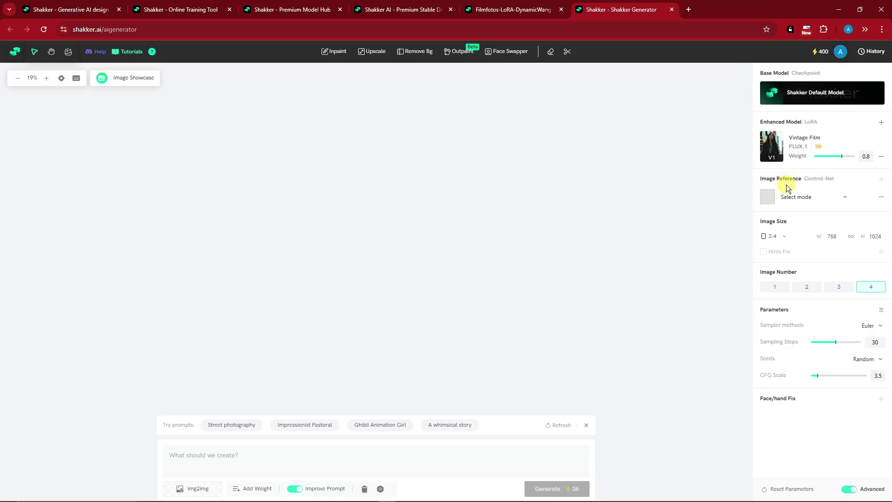
Review the available image aspect ratios and sampler methods without changing either setting
left_click(785, 237)
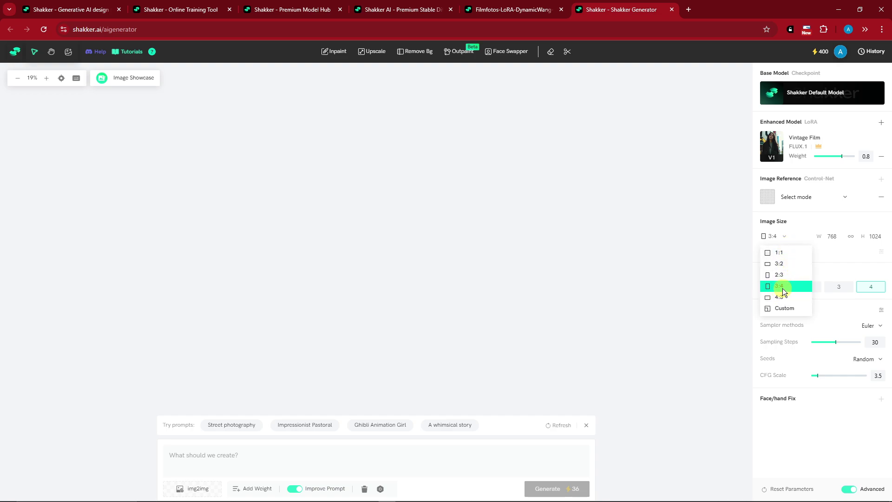
left_click(823, 251)
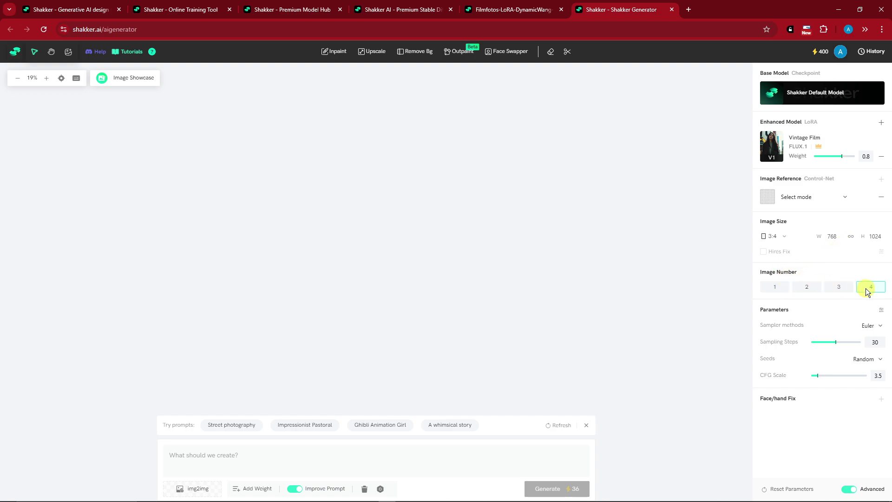
left_click(878, 326)
left_click(877, 328)
Generate images from the prompt "A short haired woman, wearing a white tank top, standing in the streets of New York." and dismiss the public images notice
left_click(231, 456)
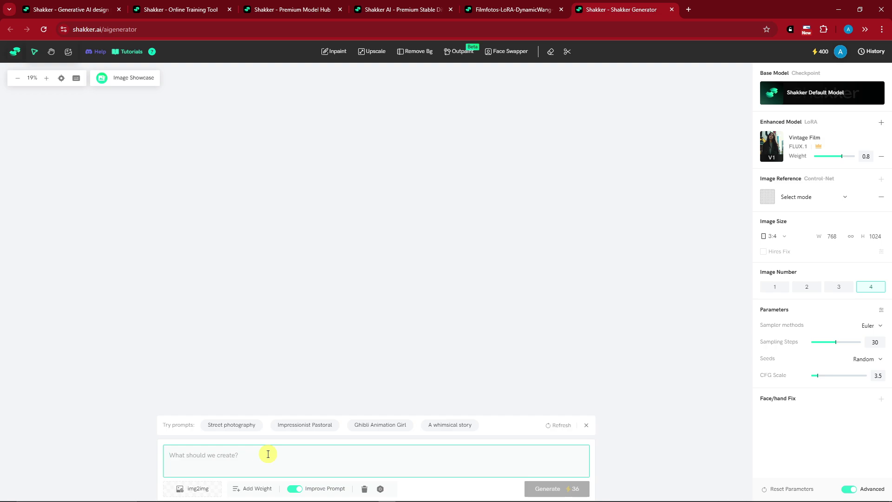
type("A s")
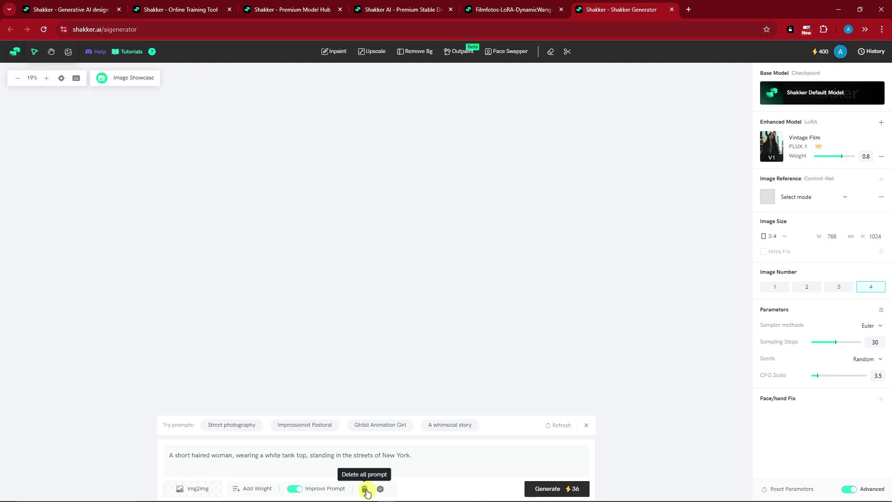
left_click(557, 488)
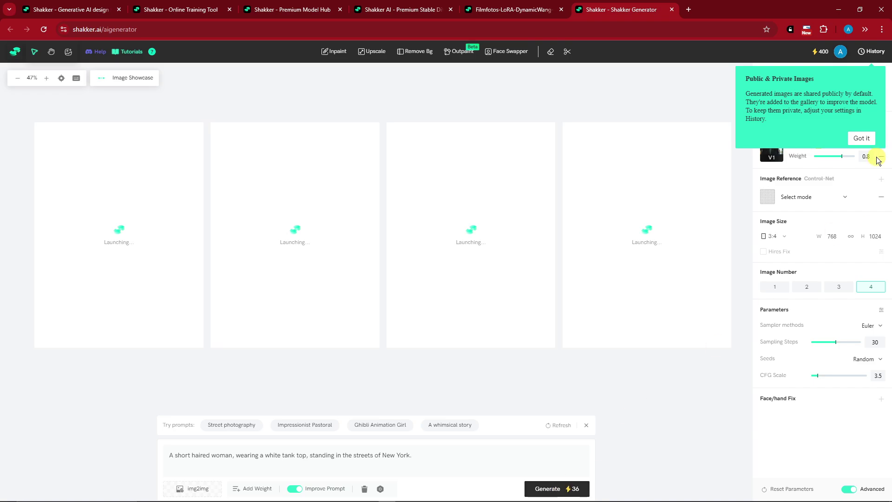
left_click(862, 139)
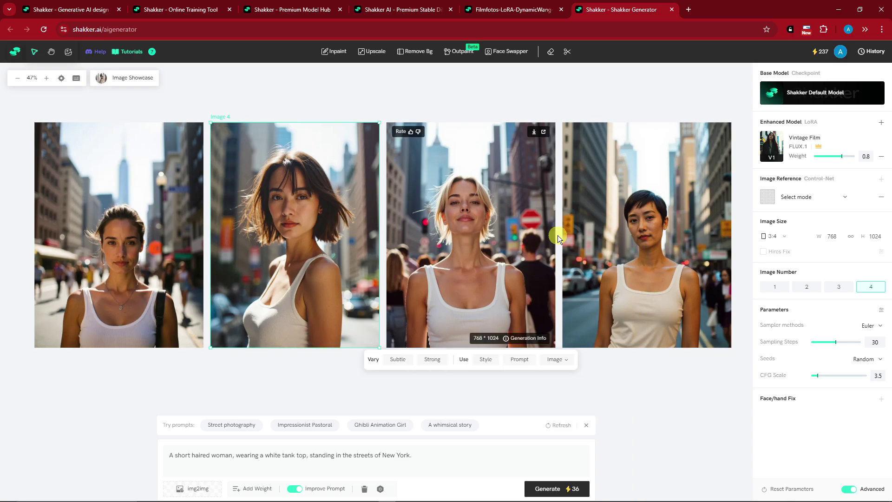
Set the weight of the Vintage Film LoRA to 2.0
mouse_move(843, 160)
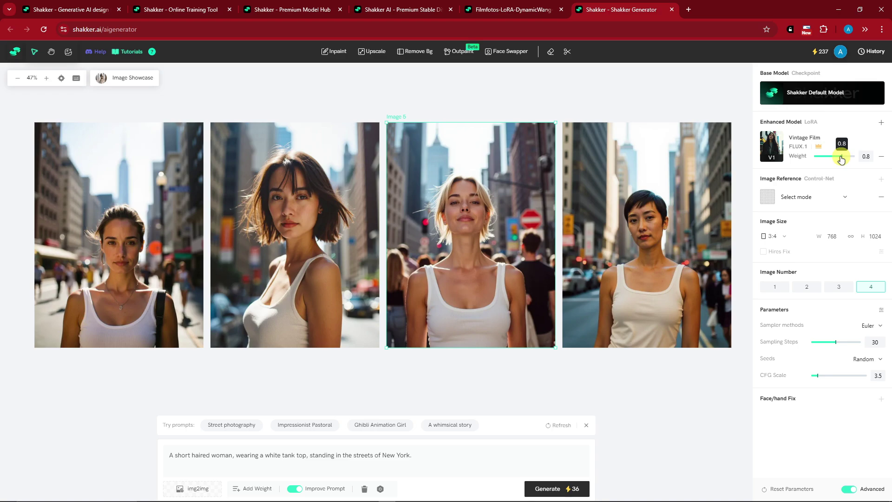
left_click_drag(840, 159, 840, 156)
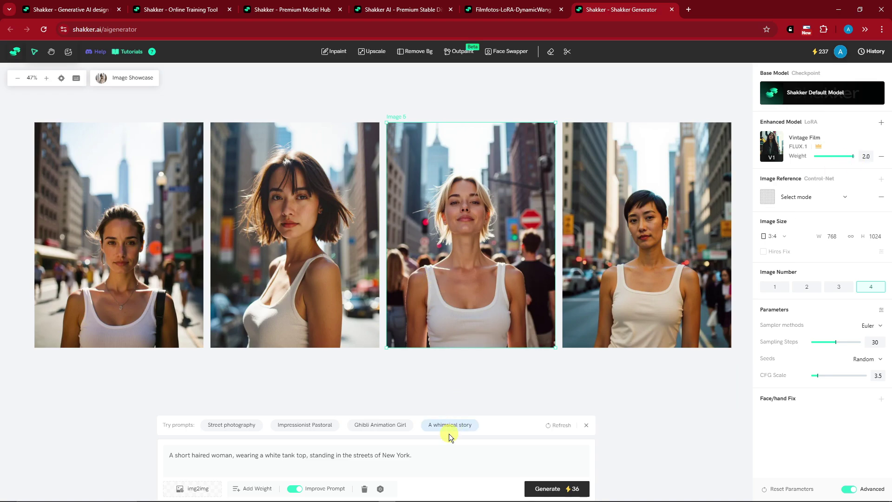
Open the downloaded New York portrait in the image viewer and inspect the woman's face and background in an enlarged window
left_click_drag(436, 454, 130, 450)
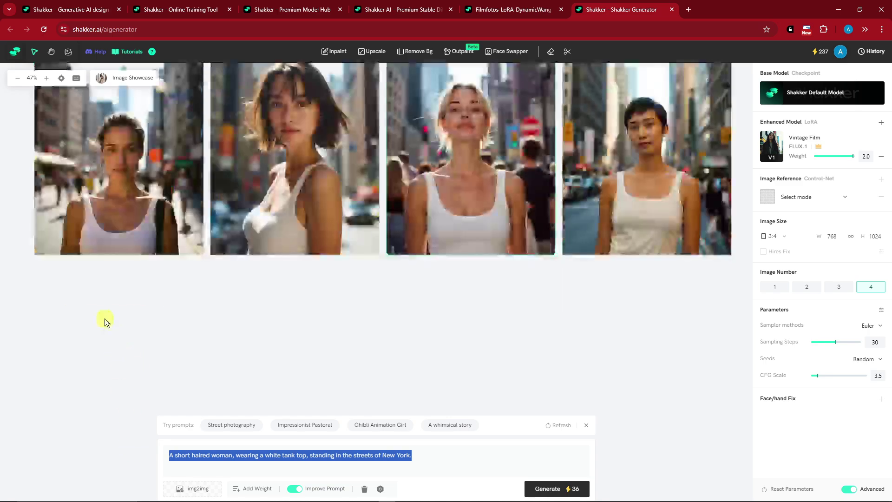
left_click(104, 319)
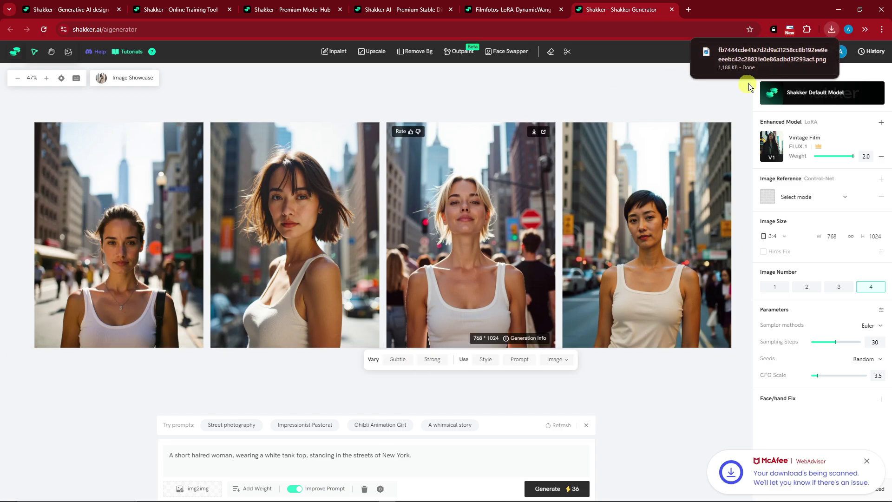
left_click(753, 59)
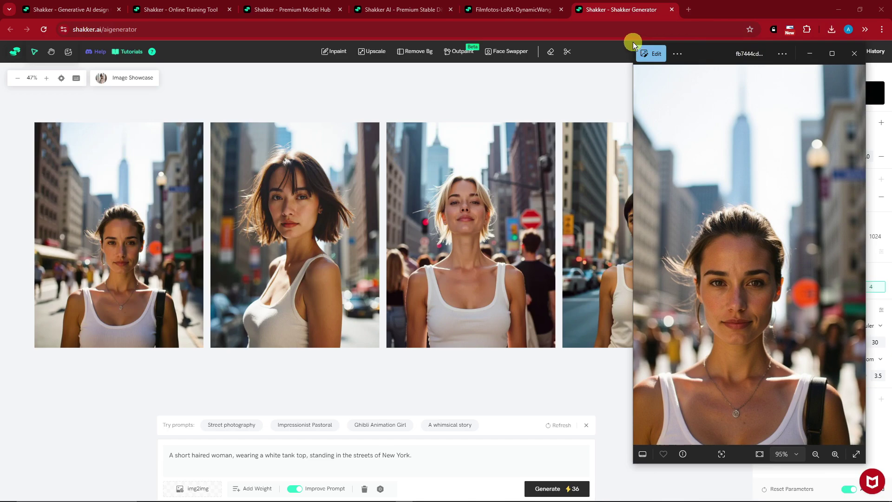
left_click_drag(632, 70, 435, 89)
scroll(661, 270, "down", 2)
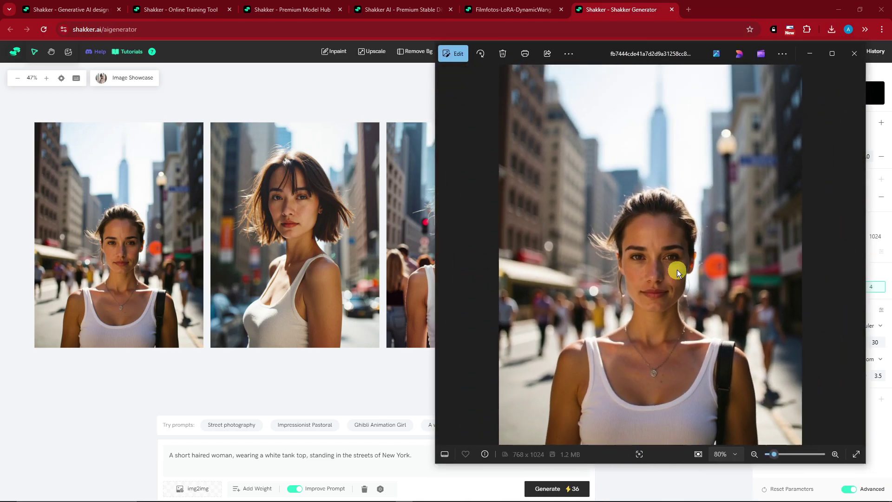
scroll(677, 268, "up", 2)
left_click_drag(678, 268, 698, 130)
left_click(854, 53)
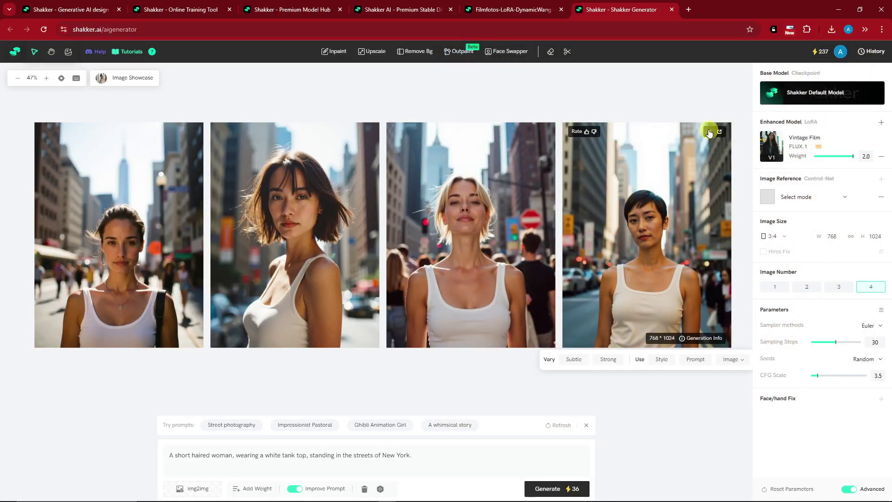
Download the fourth New York portrait, open it in the image viewer and inspect the woman's facial detail up close
left_click(709, 134)
left_click(766, 61)
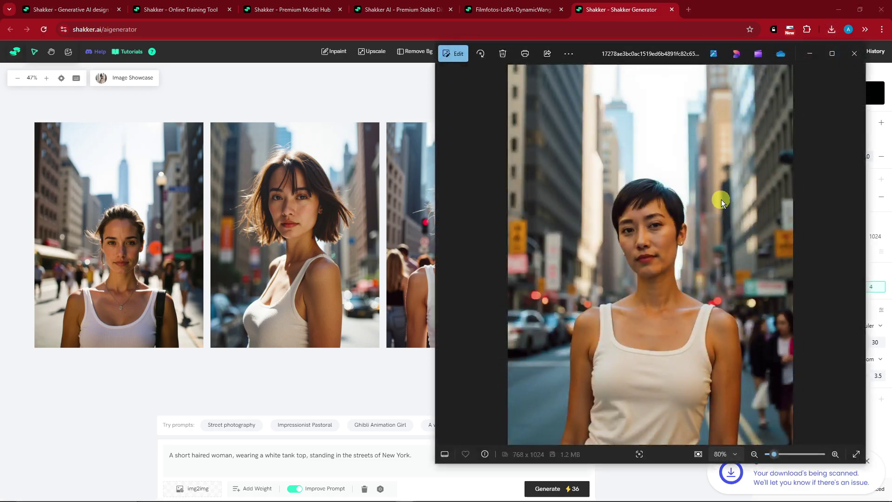
scroll(722, 202, "up", 5)
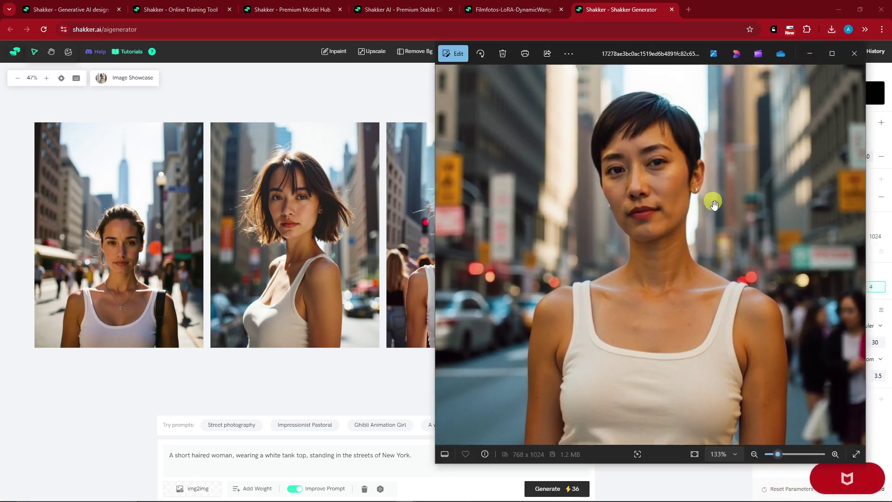
scroll(714, 203, "up", 8)
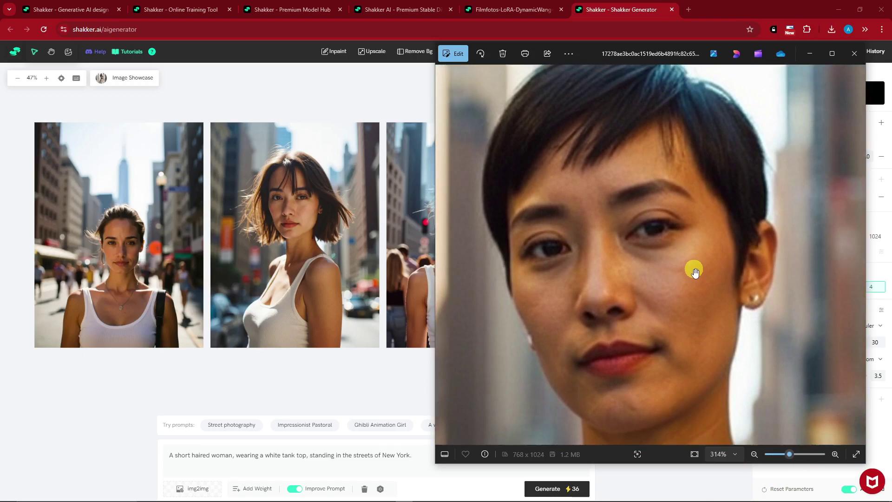
left_click(854, 52)
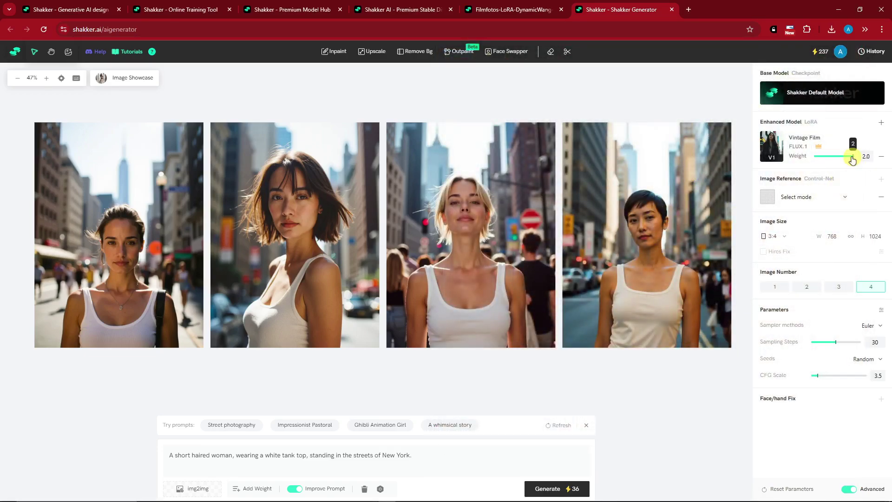
Generate a new set of portraits from the same prompt at LoRA weight 2.0 and inspect the results up close
left_click(549, 488)
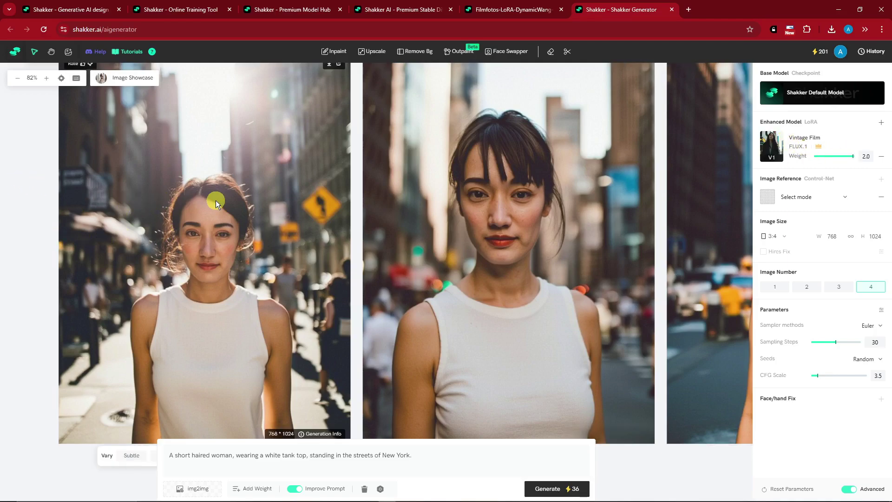
left_click_drag(379, 328, 143, 324)
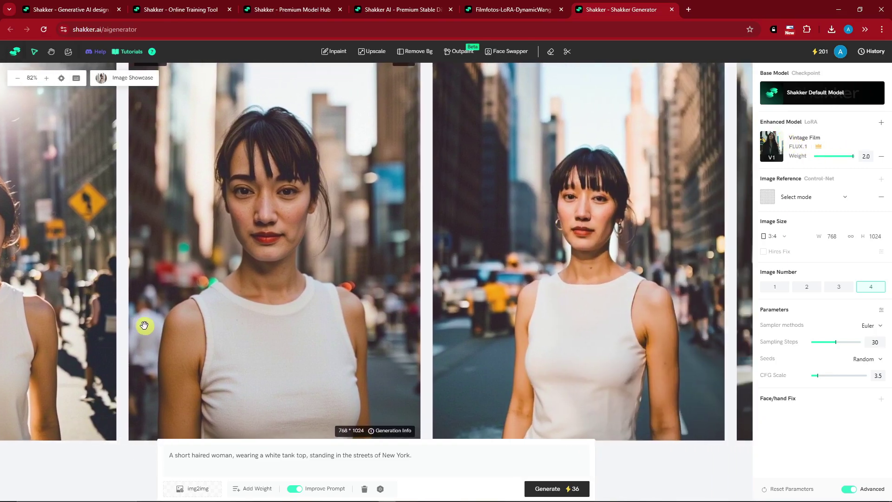
left_click_drag(548, 272, 440, 235)
left_click_drag(210, 257, 537, 245)
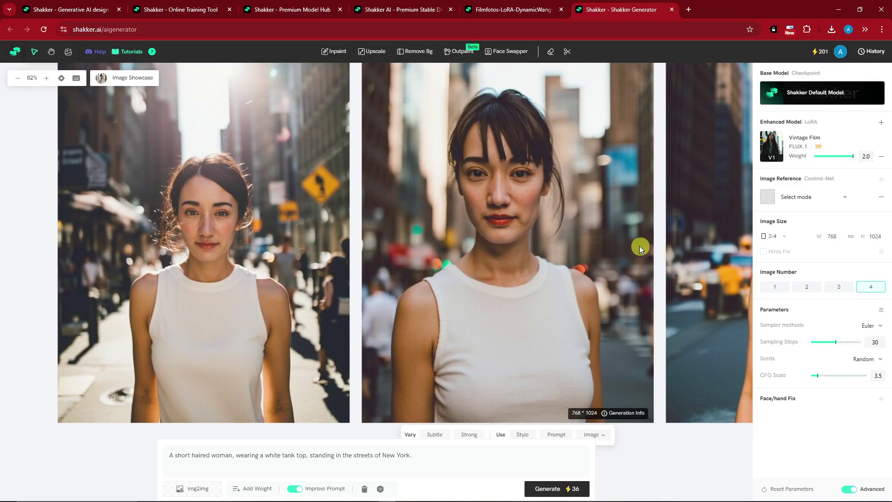
Compare the new row of portraits with the earlier row generated at the lower LoRA weight
scroll(334, 181, "down", 3)
scroll(358, 218, "up", 2)
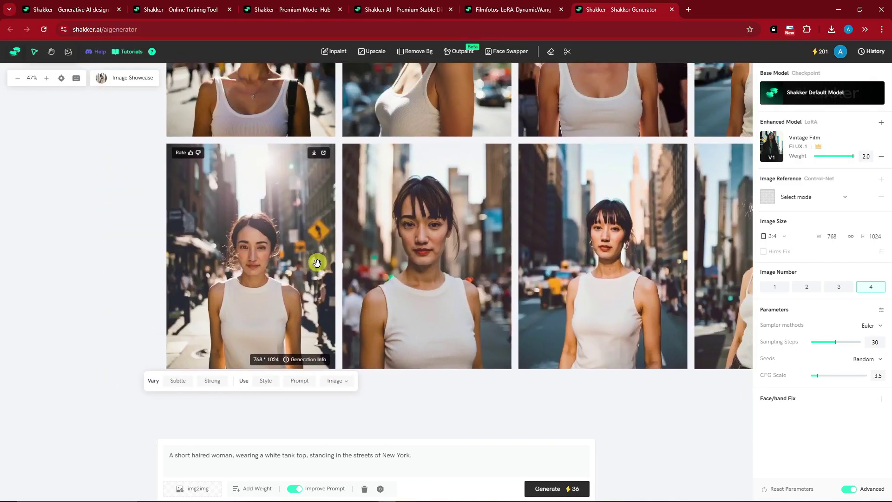
scroll(391, 265, "up", 4)
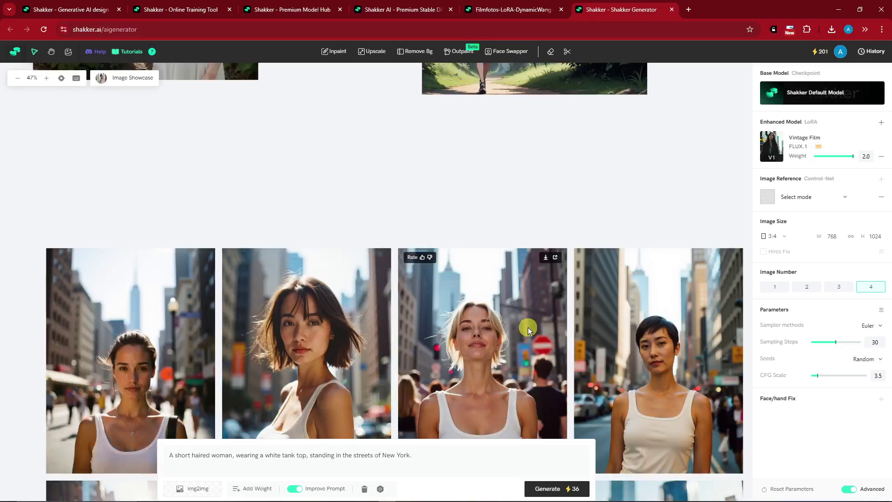
scroll(528, 325, "down", 1)
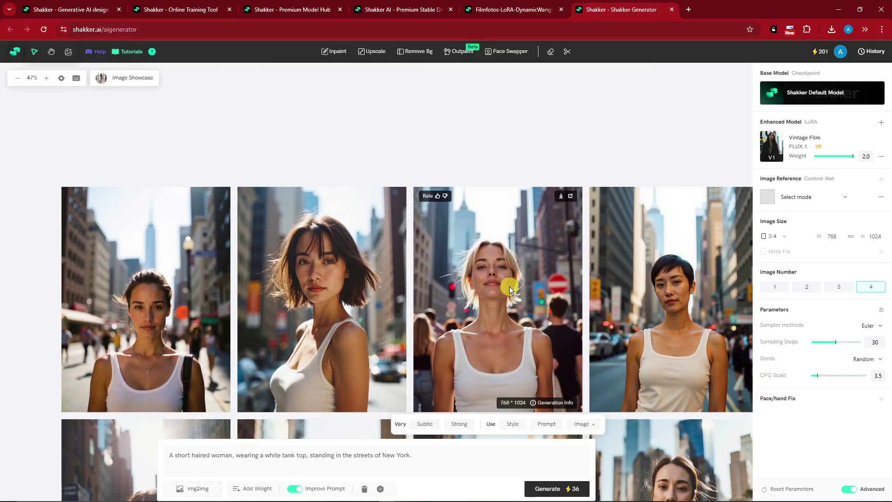
scroll(508, 286, "down", 5)
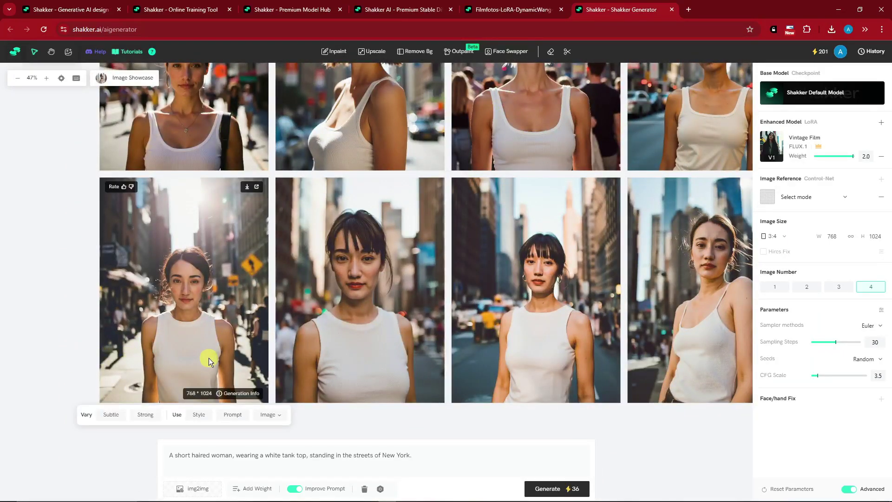
Inspect the new portraits one by one and download the fourth one, showing the woman in a strappy top
scroll(202, 353, "up", 3)
left_click_drag(577, 316, 278, 317)
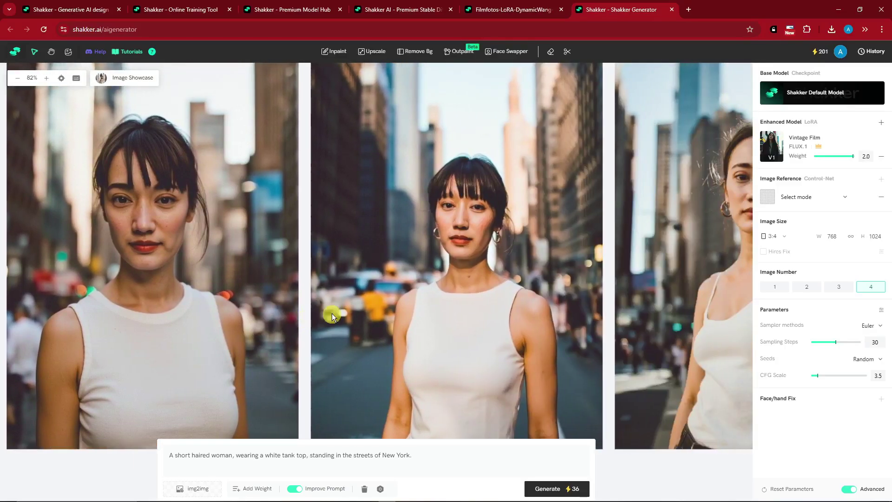
left_click_drag(563, 269, 378, 294)
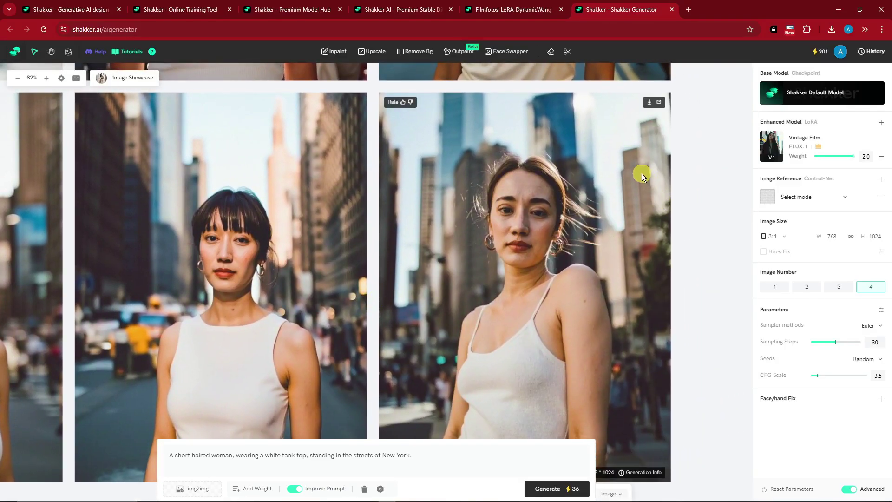
left_click(650, 106)
scroll(699, 235, "down", 1)
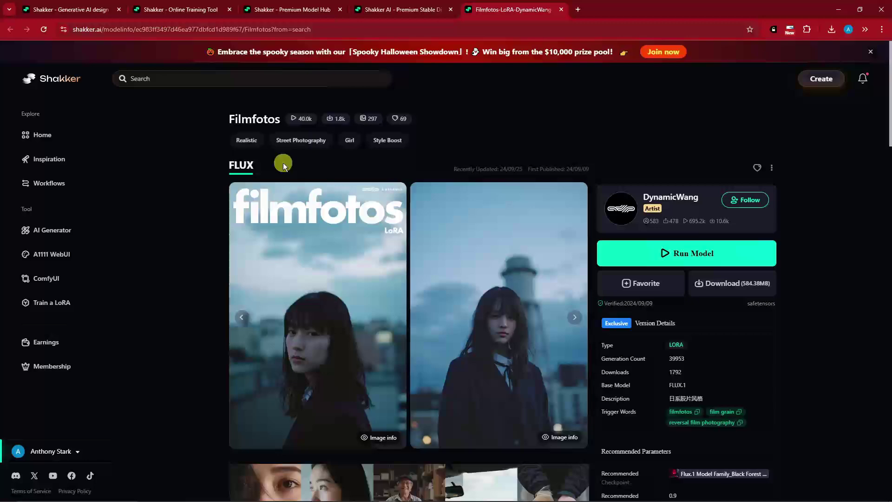
Run the Filmfotos FLUX LoRA model from its model page in the generator
left_click_drag(230, 122, 280, 119)
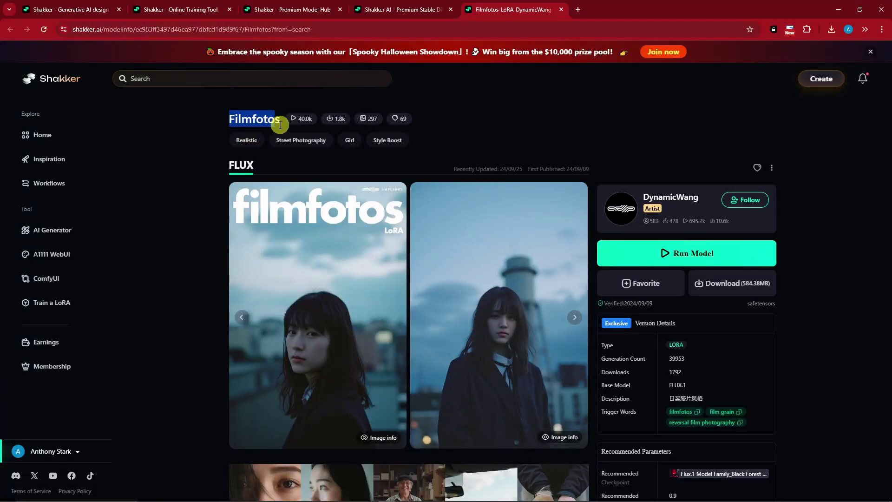
scroll(641, 185, "down", 2)
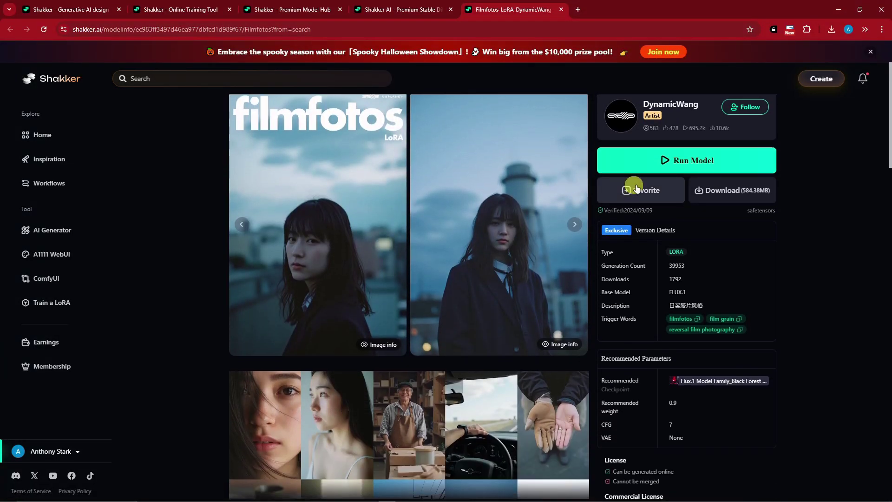
left_click(691, 163)
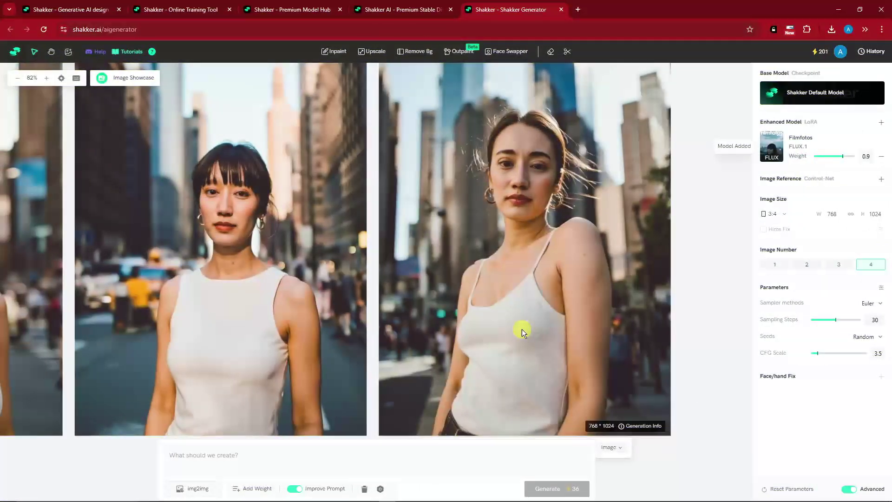
Generate images from the Notepad prompt "An asian couple on a tokyo street at night, film photography, cool tone"
left_click_drag(706, 209, 657, 193)
mouse_move(779, 153)
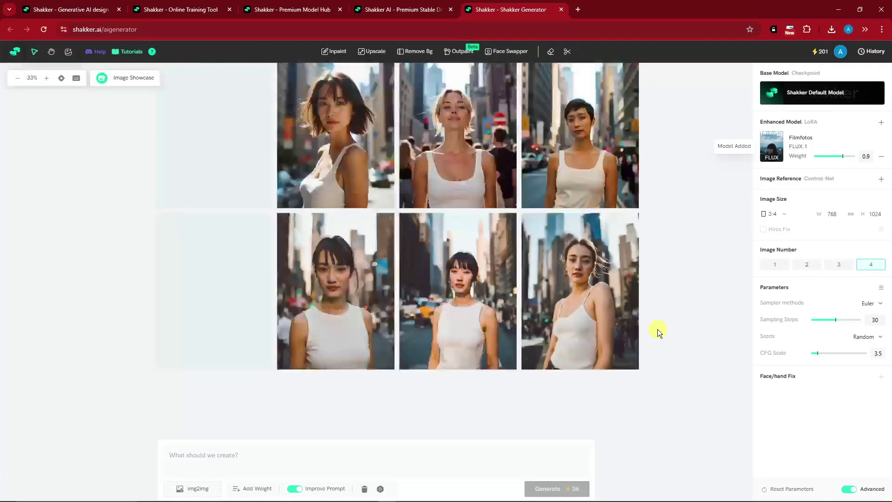
left_click_drag(611, 414, 677, 283)
scroll(218, 333, "down", 3)
left_click_drag(218, 333, 492, 237)
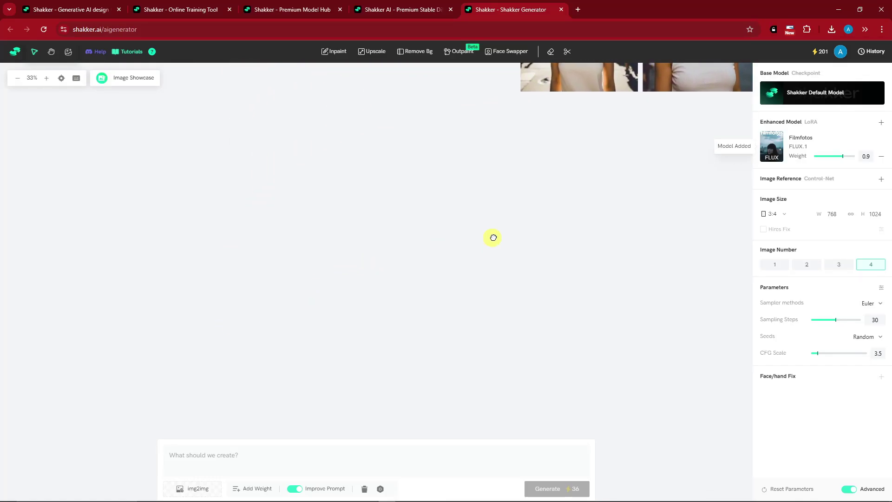
left_click(279, 454)
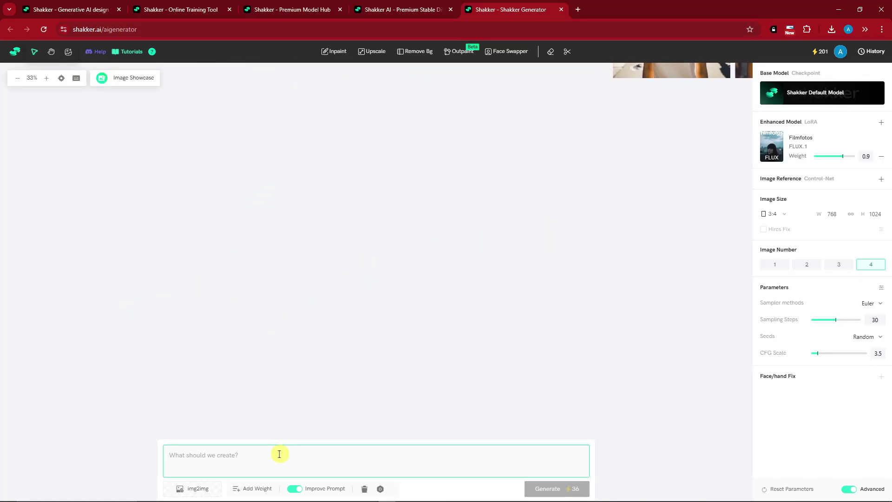
left_click(386, 494)
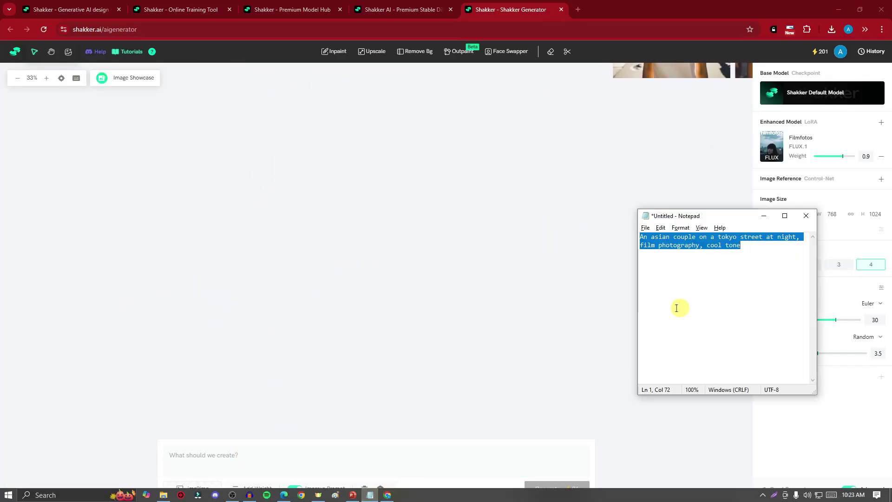
left_click(245, 454)
type("An asian couple on a tokyo street at night, film photography, cool tone")
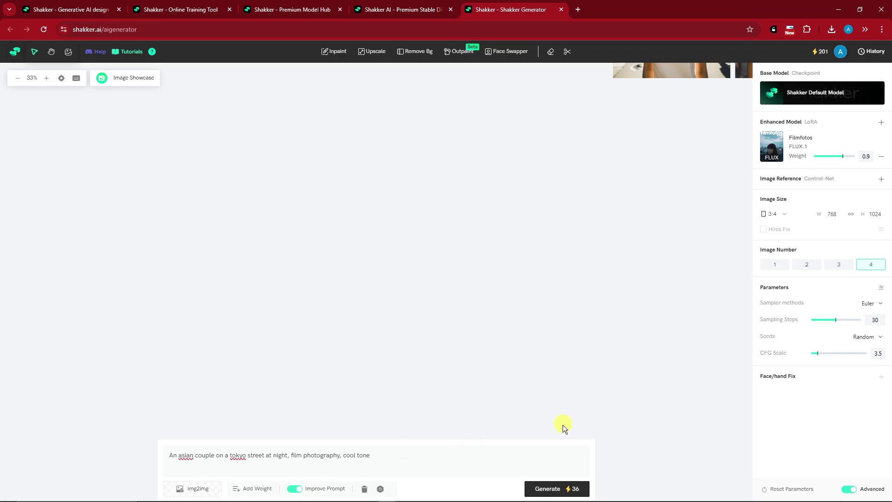
left_click(567, 487)
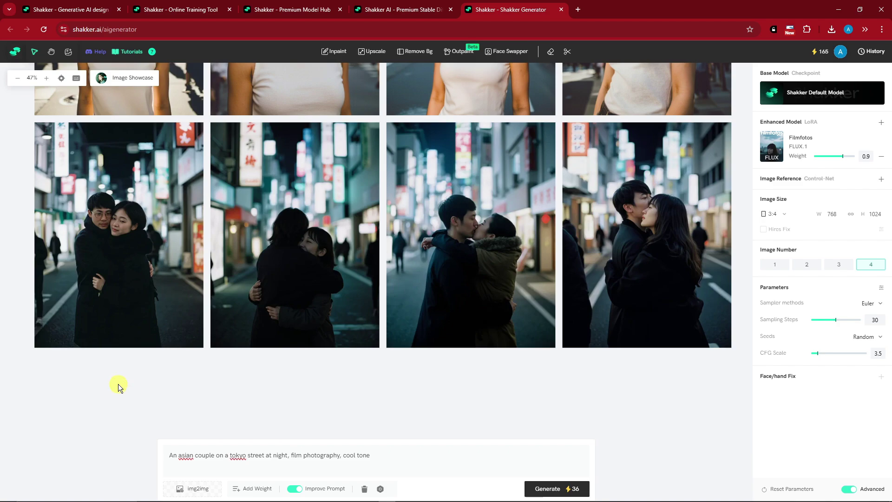
Examine the four generated Tokyo couple images up close for film look, lighting and detail
scroll(116, 377, "up", 5)
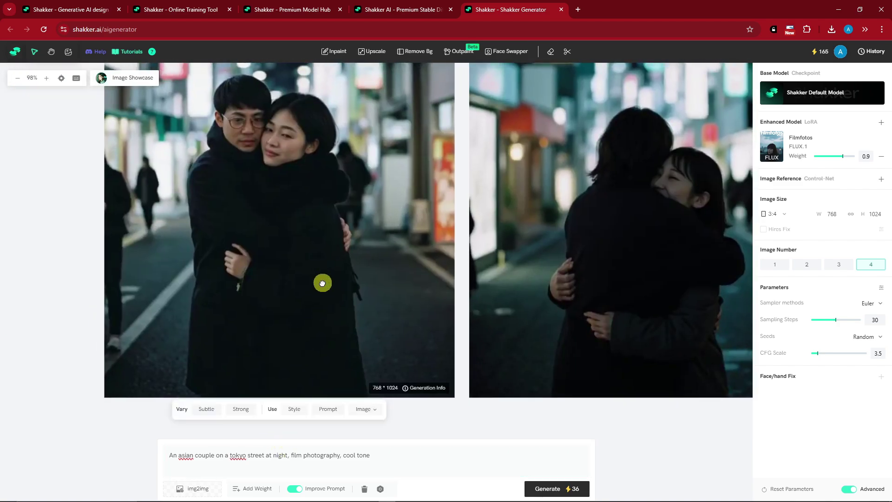
left_click_drag(322, 282, 310, 342)
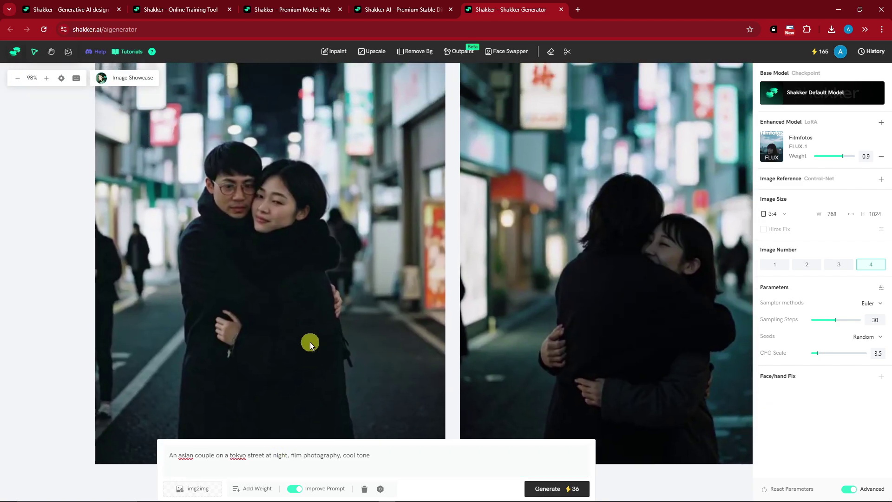
scroll(310, 341, "down", 1)
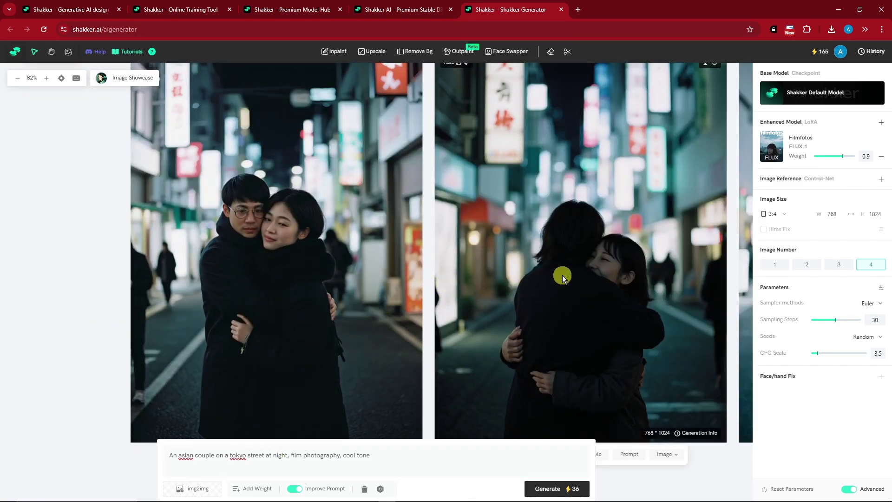
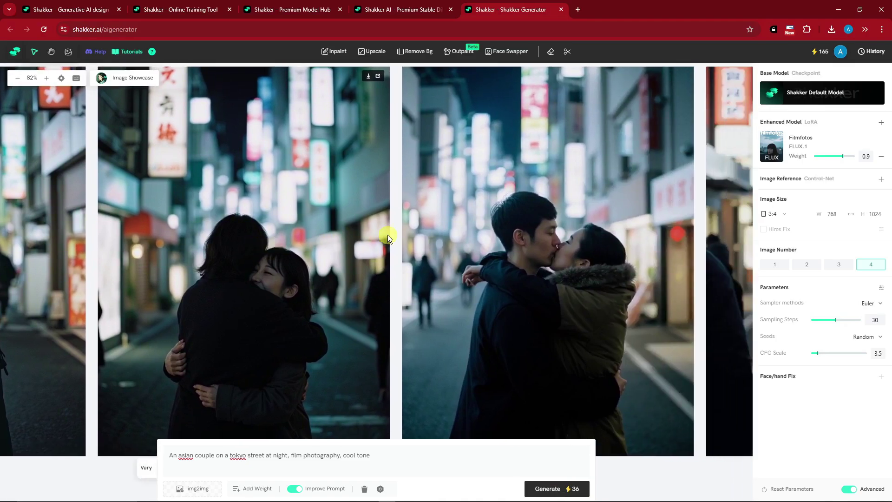
left_click_drag(627, 328, 408, 294)
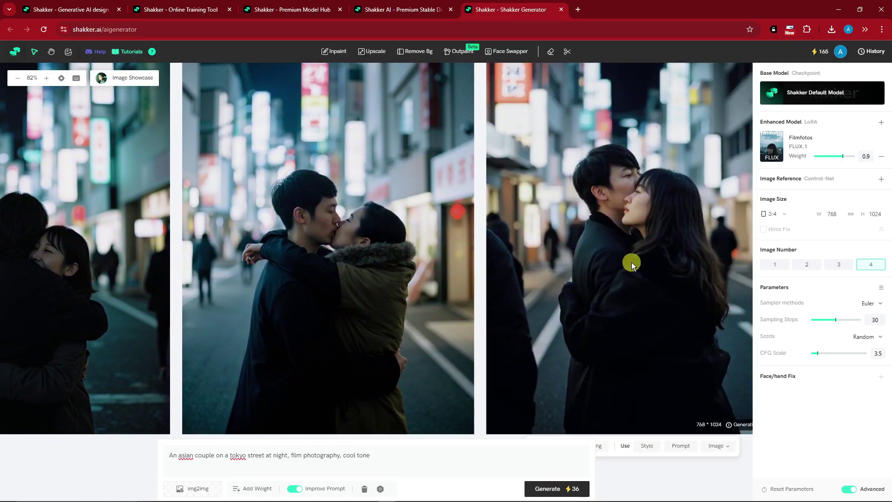
left_click_drag(631, 262, 492, 300)
left_click_drag(442, 313, 490, 281)
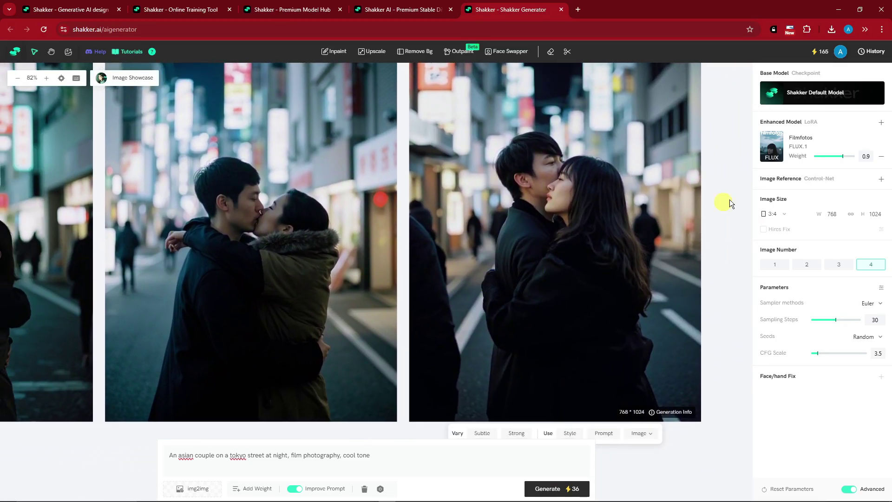
left_click_drag(211, 269, 536, 305)
left_click_drag(73, 187, 370, 238)
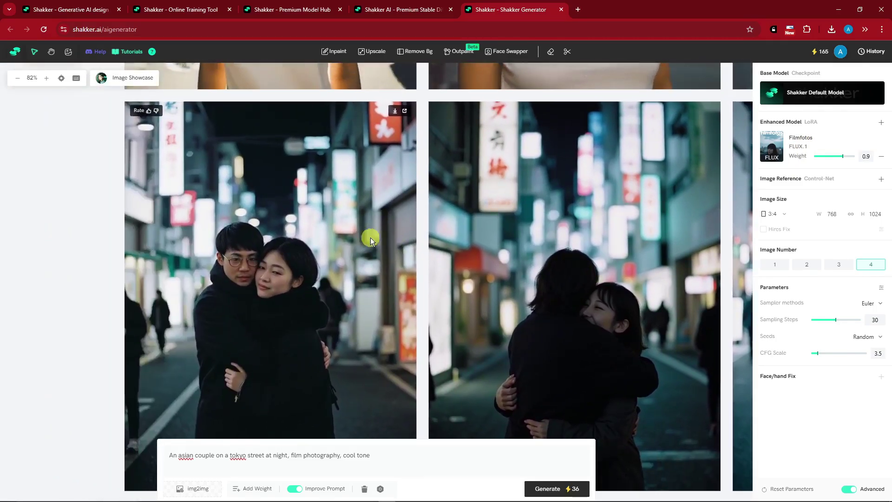
Download the image of the Tokyo couple facing the camera and inspect their faces, hands and clothing up close
left_click(395, 115)
left_click_drag(417, 322, 487, 246)
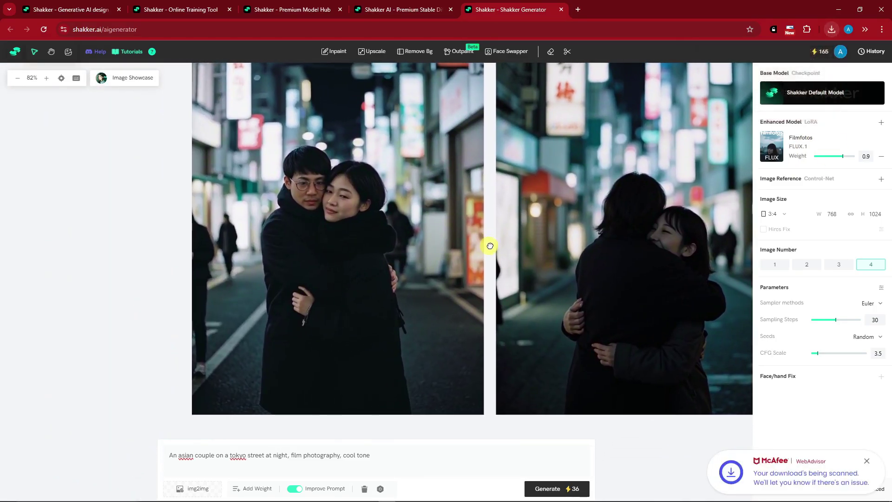
scroll(357, 226, "up", 5)
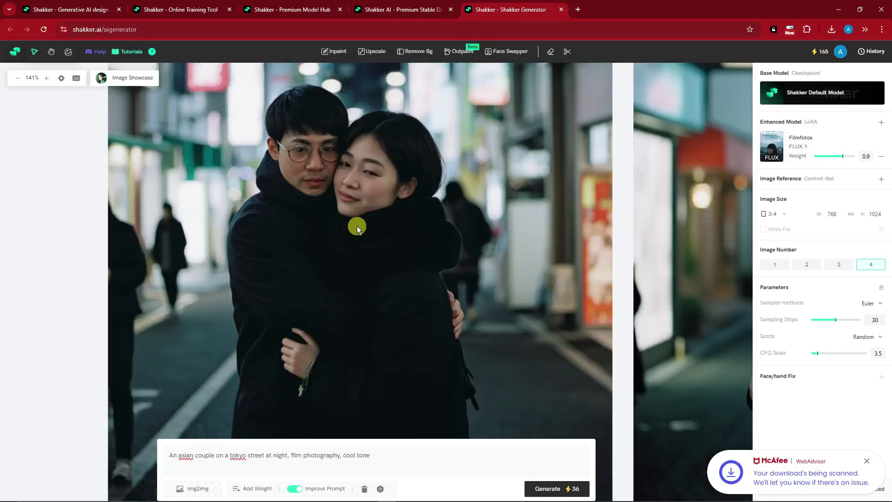
scroll(372, 250, "down", 3)
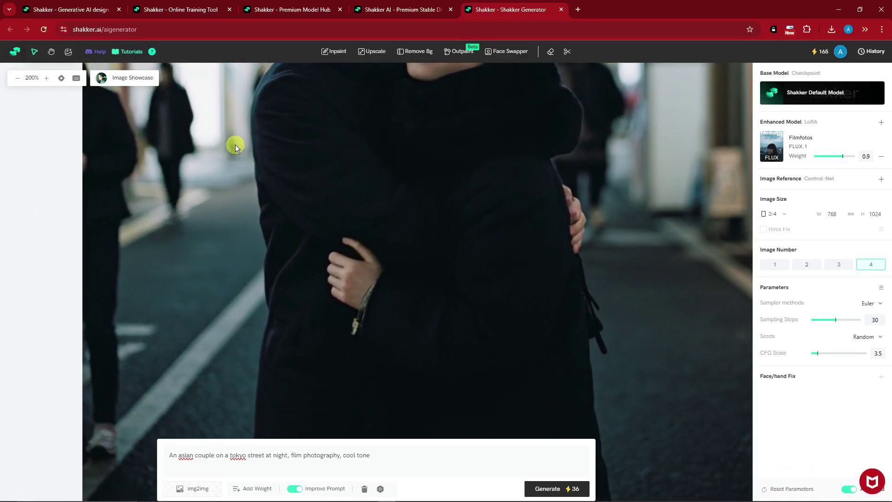
left_click_drag(235, 144, 354, 328)
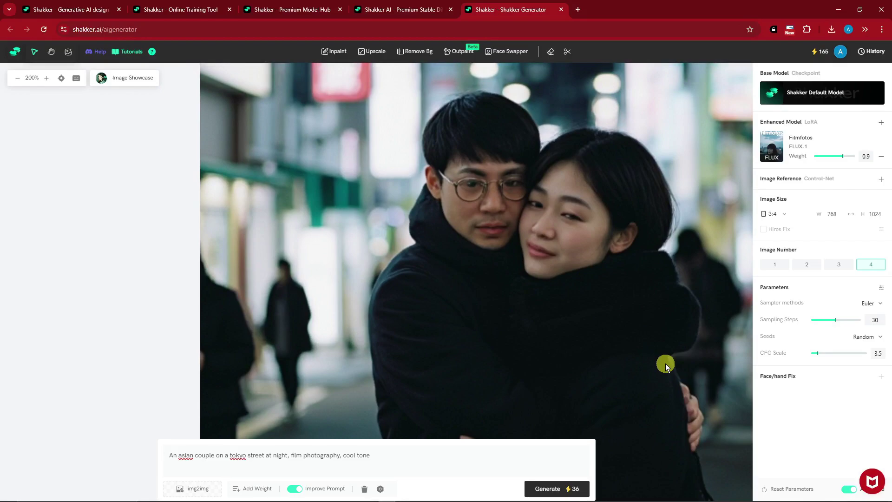
scroll(665, 363, "down", 5)
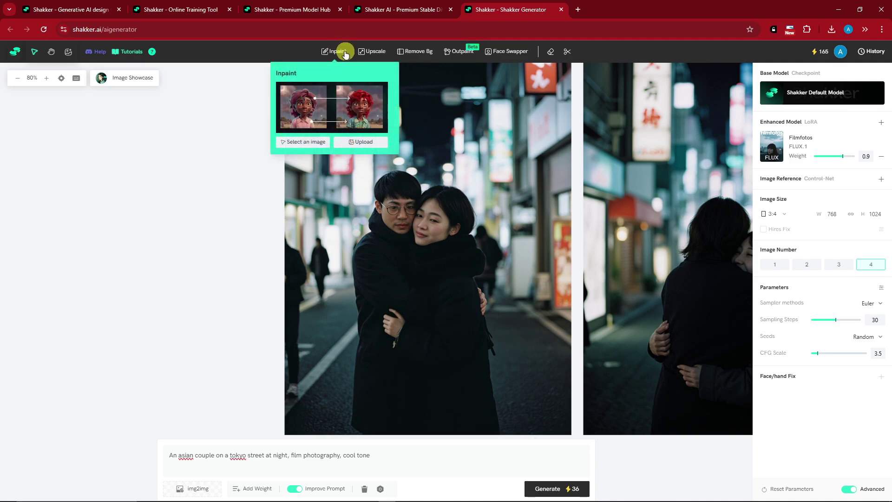
Preview the available image editing tools: Inpaint, Upscale, Remove Bg, Outpaint and Face Swapper
mouse_move(409, 55)
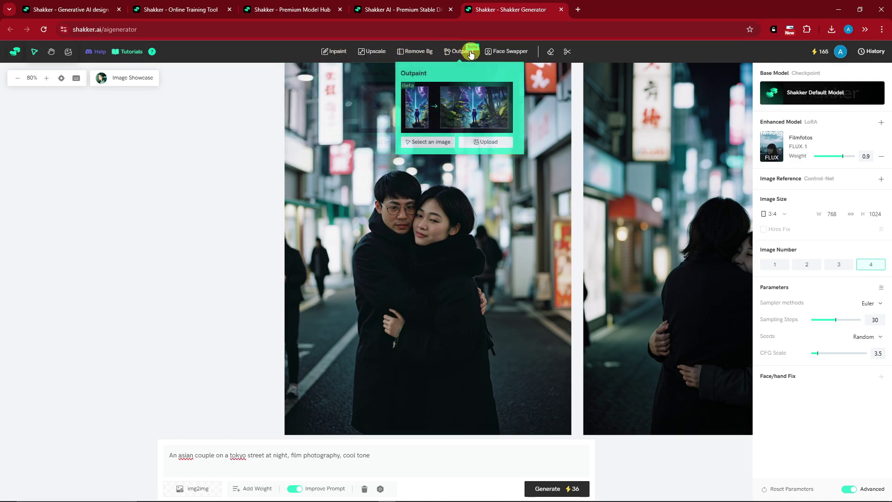
mouse_move(520, 50)
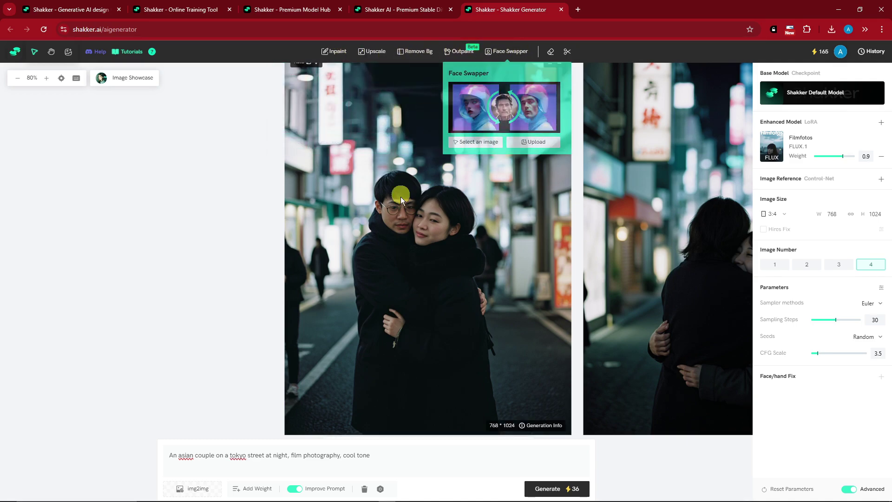
mouse_move(374, 53)
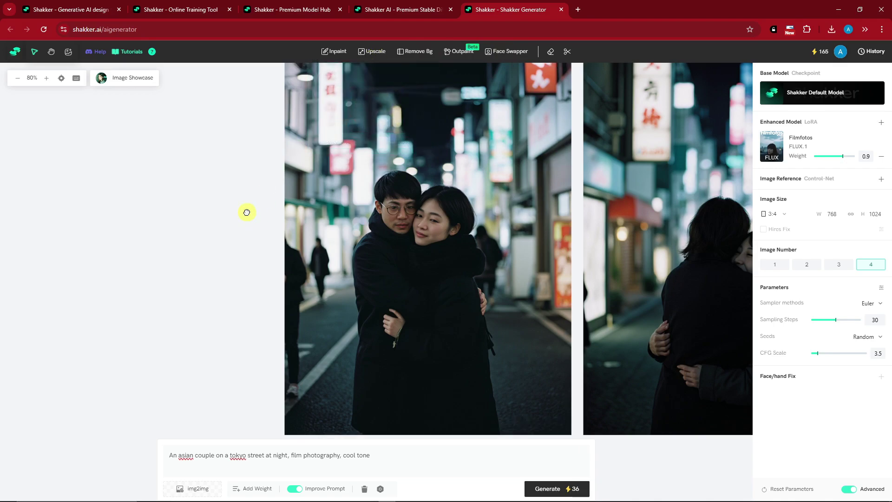
left_click_drag(245, 211, 191, 232)
mouse_move(338, 55)
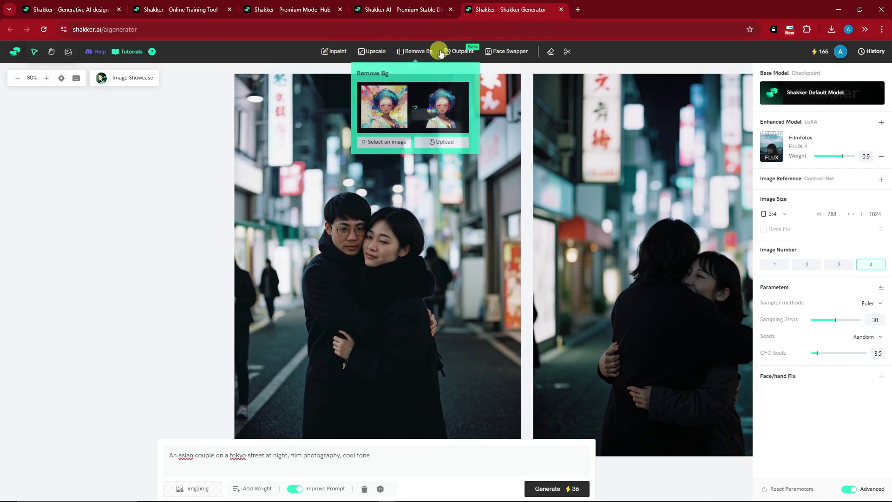
mouse_move(530, 53)
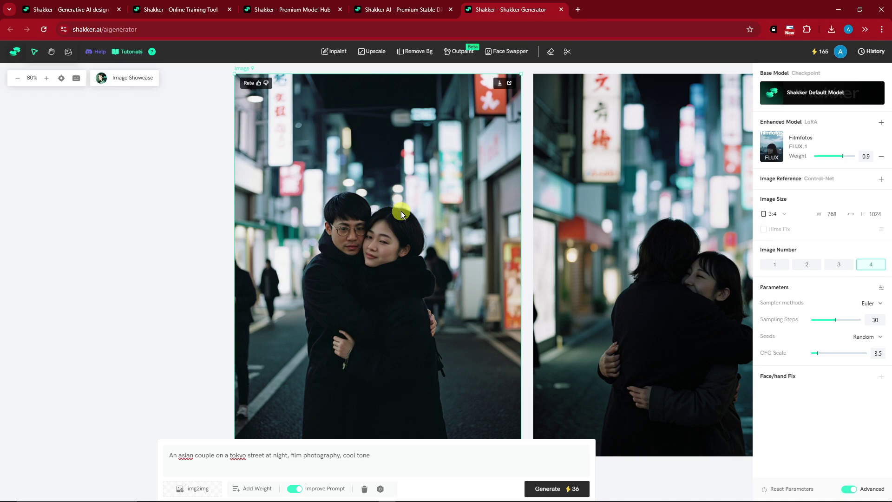
Upscale the downloaded Tokyo couple image 4x in the Realistic portrait style and compare it with the original
left_click(371, 54)
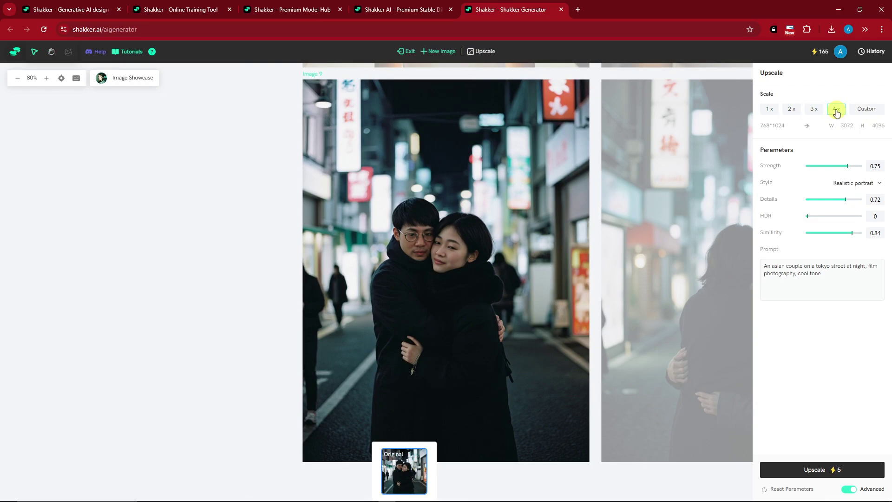
left_click(813, 470)
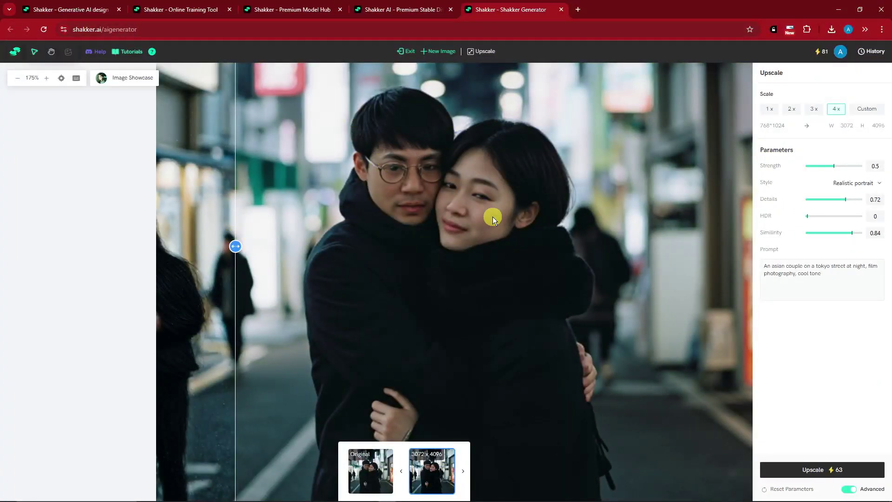
mouse_move(236, 246)
left_mouse_down()
mouse_move(397, 245)
mouse_move(584, 225)
mouse_move(706, 229)
mouse_move(633, 241)
mouse_move(323, 243)
mouse_move(678, 238)
mouse_move(240, 245)
left_mouse_up()
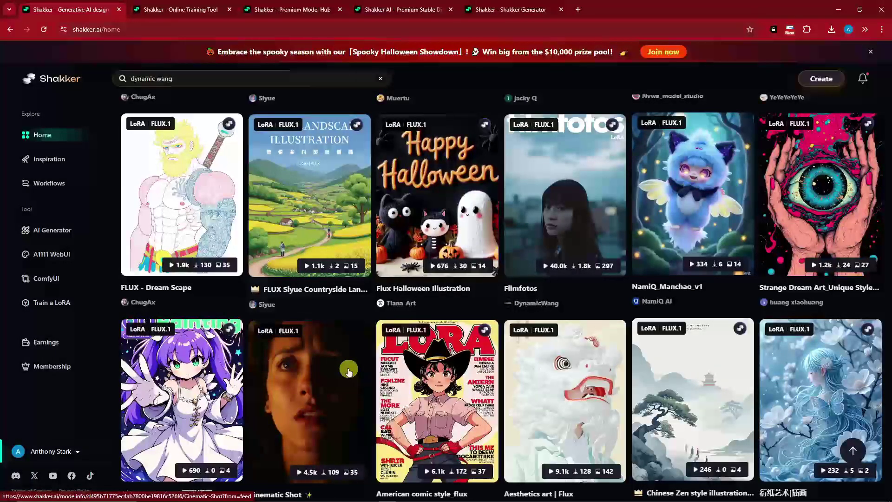
Browse the home page's model library for the range of FLUX.1 LoRA styles and the available model filters
scroll(348, 370, "up", 15)
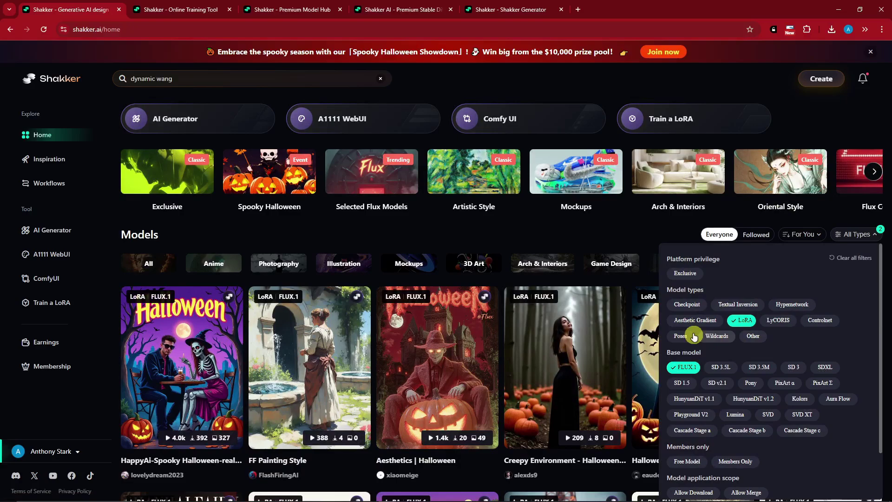
scroll(564, 228, "down", 12)
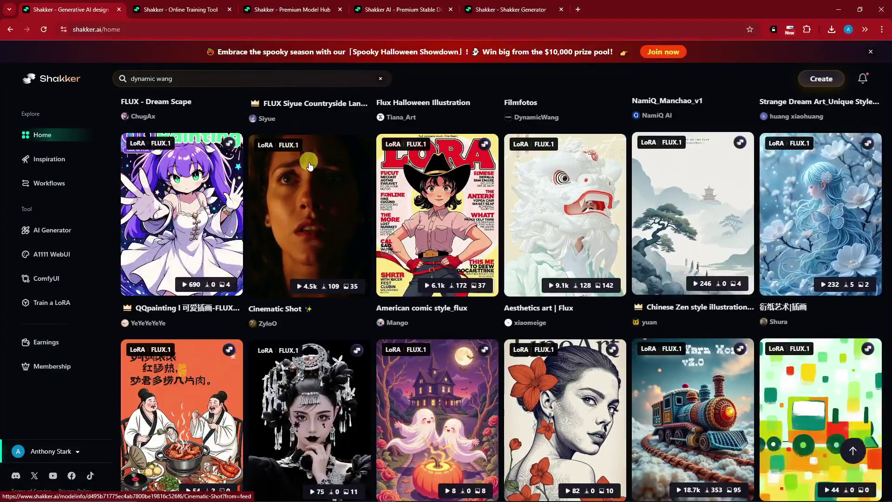
scroll(309, 218, "down", 9)
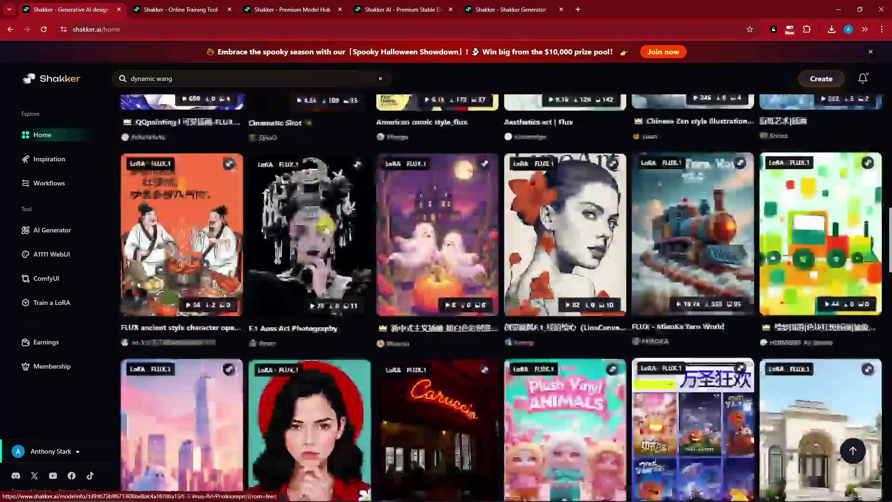
scroll(328, 228, "down", 9)
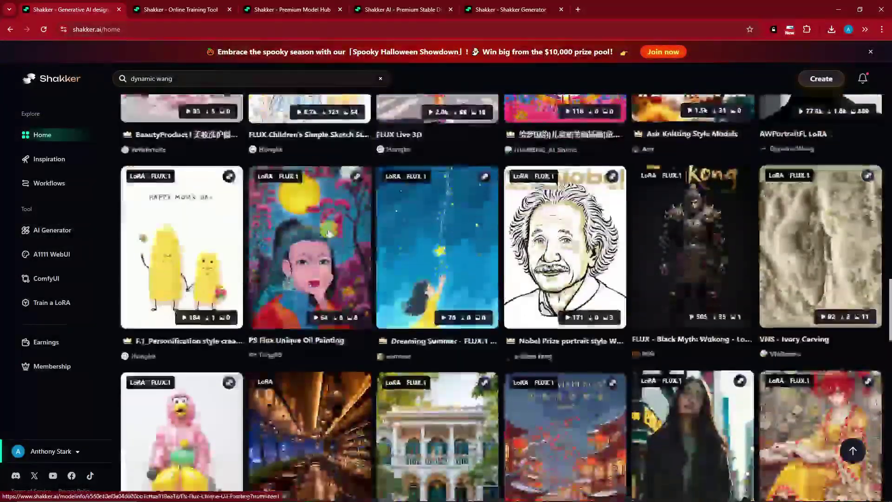
scroll(442, 337, "up", 6)
scroll(443, 338, "down", 10)
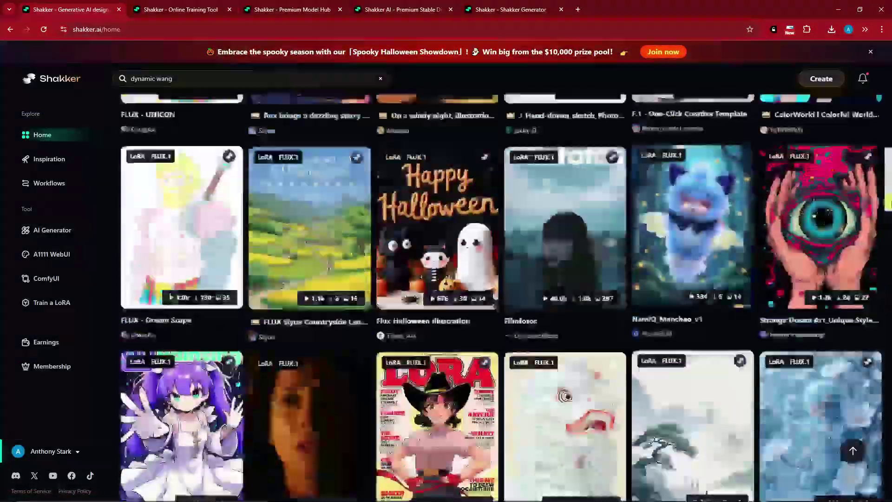
scroll(809, 127, "up", 6)
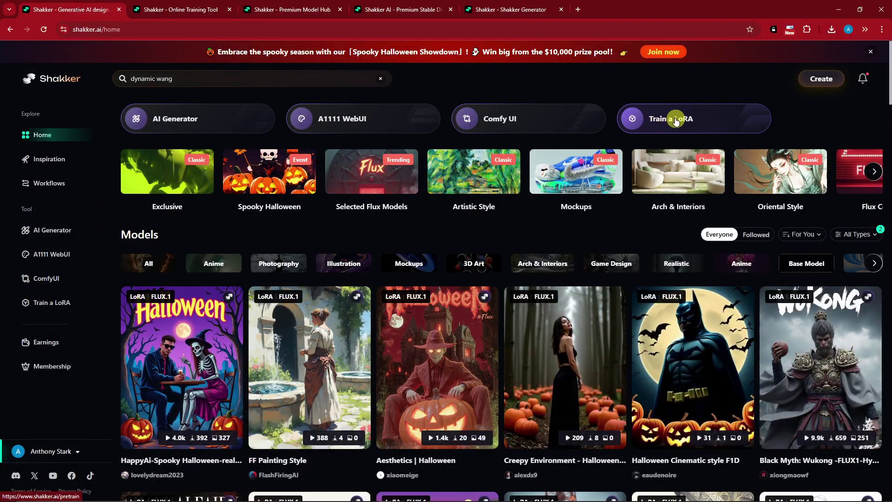
Open the online LoRA training tool and choose the FLUX training mode with the FLUX.1_dev-fp8 checkpoint
left_click(662, 128)
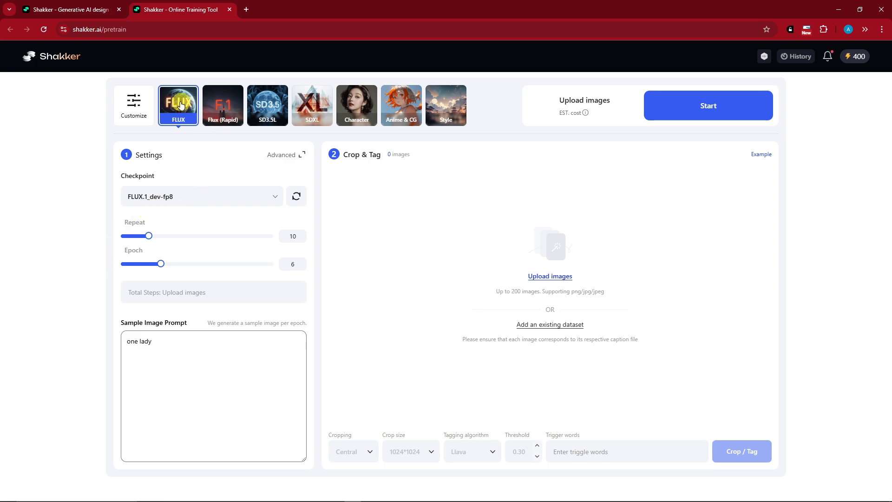
left_click(230, 100)
left_click(177, 105)
left_click(277, 197)
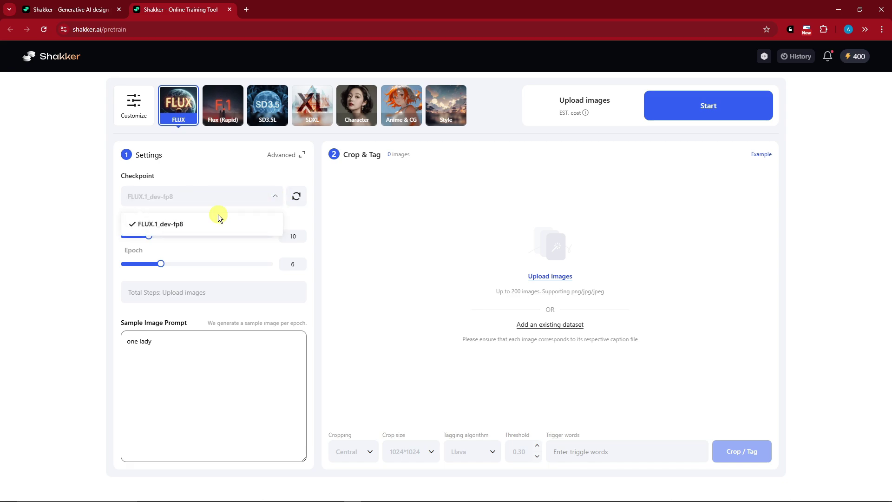
left_click(143, 220)
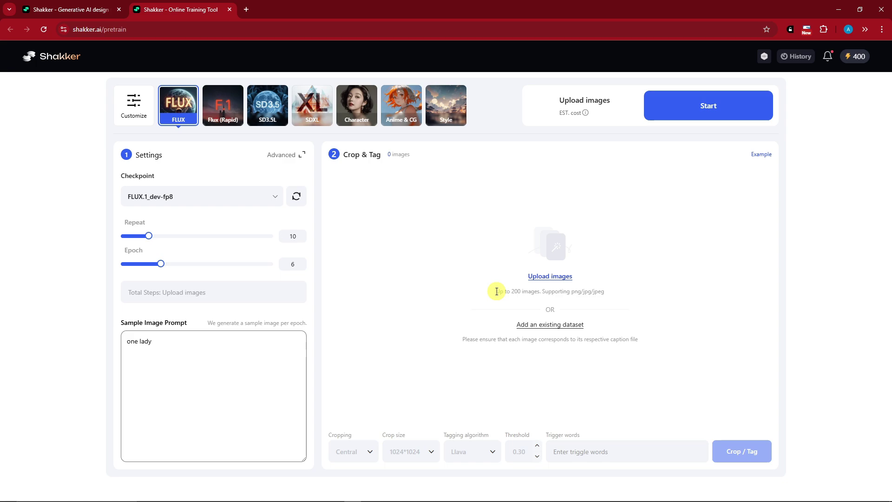
Read the image upload limit and the supported file formats for the training set
left_click_drag(497, 291, 586, 293)
left_click(546, 291)
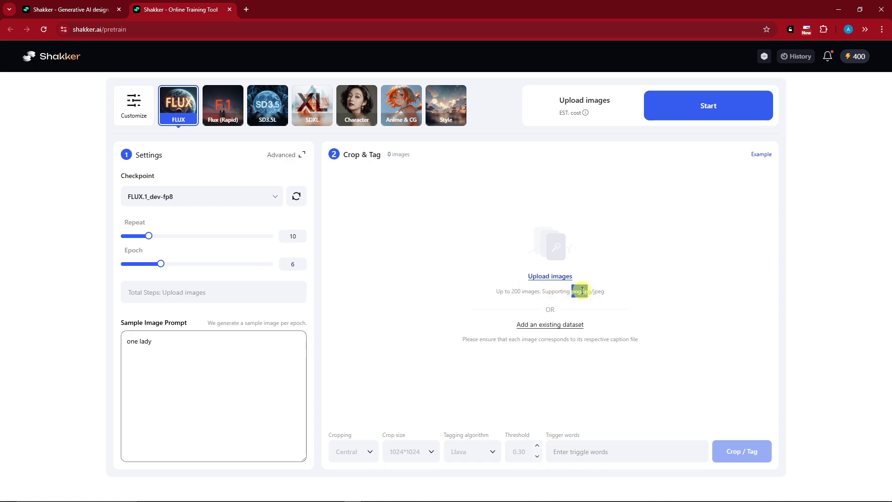
left_click(598, 291)
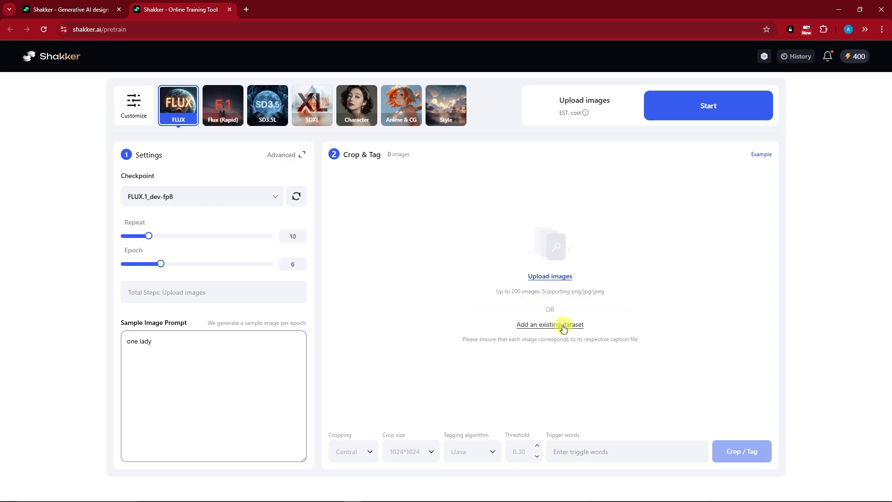
Open the training image upload and examine the Bert portraits in Downloads as enlarged thumbnails for varied poses, lighting and backgrounds
left_click(545, 276)
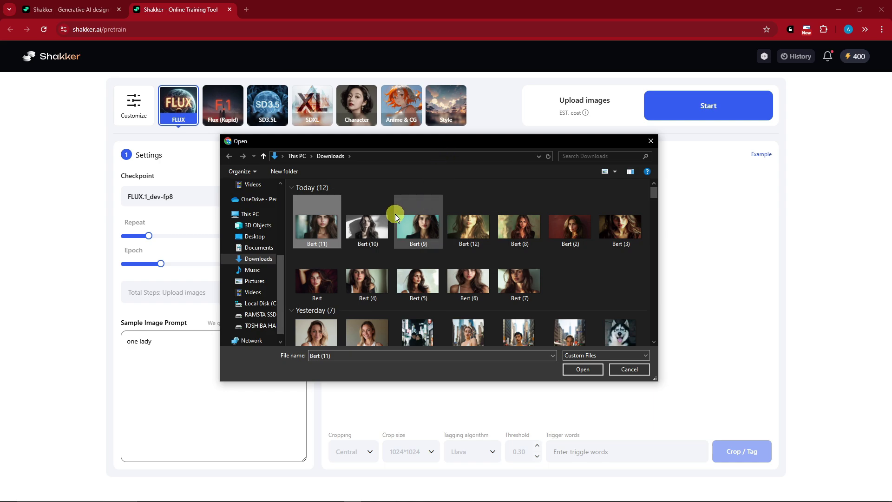
left_click_drag(574, 294, 340, 234)
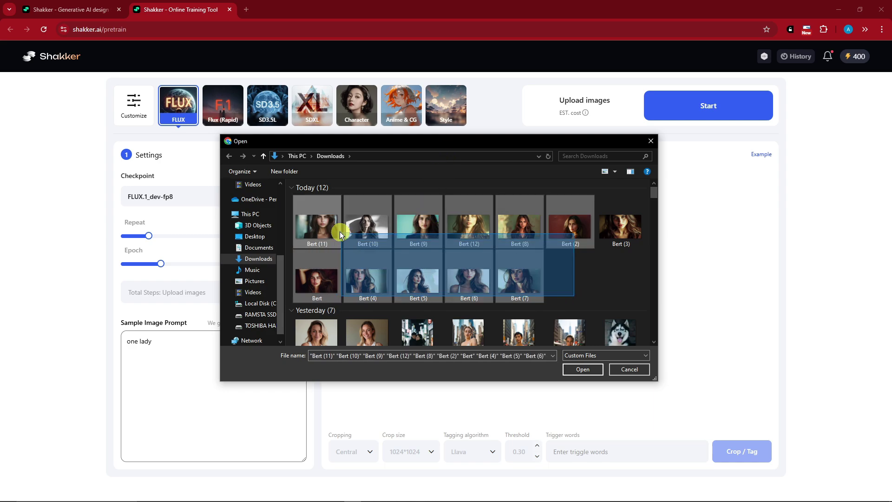
left_click(600, 274)
scroll(527, 290, "up", 4, "ctrl")
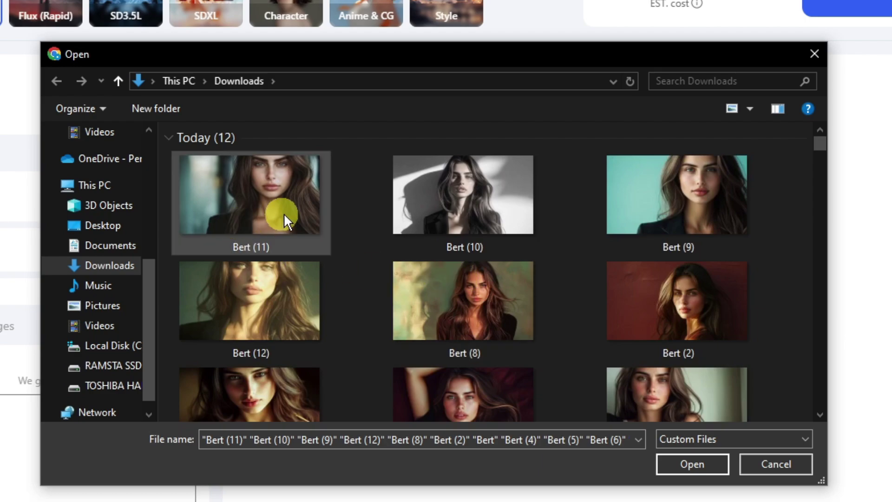
left_click(462, 200)
left_click(673, 194)
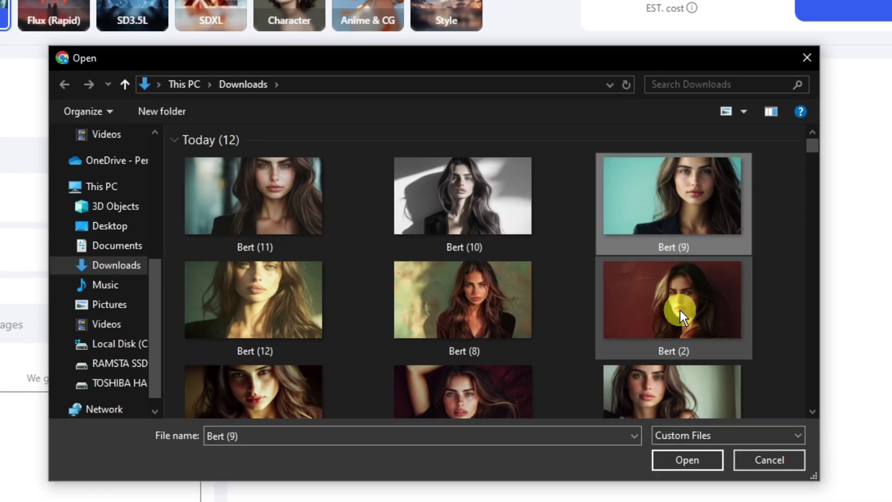
left_click(680, 310)
left_click(413, 299)
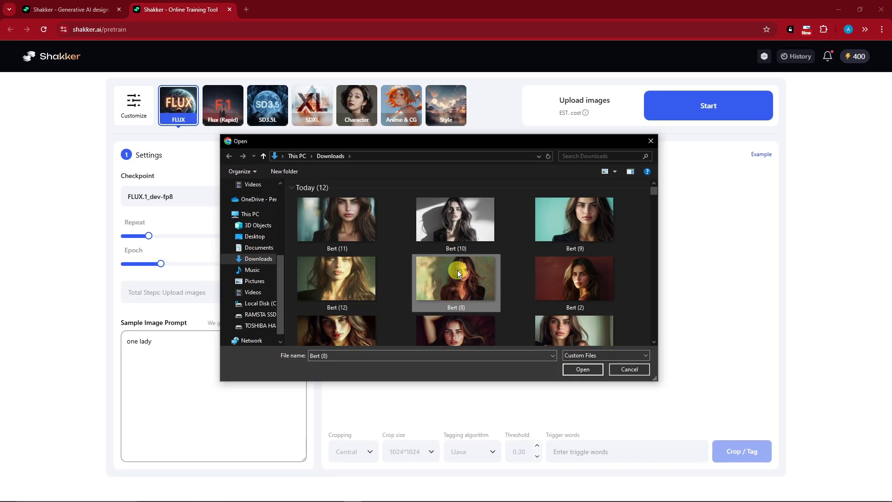
scroll(511, 270, "down", 1)
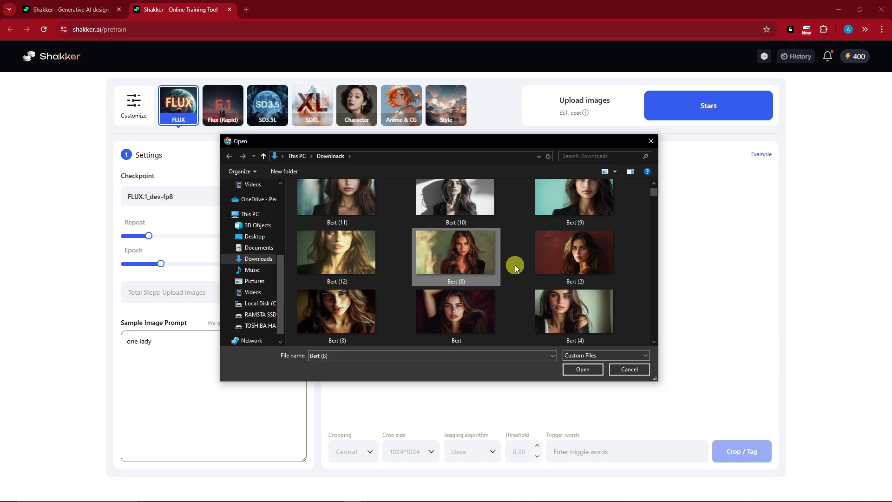
scroll(516, 259, "down", 2)
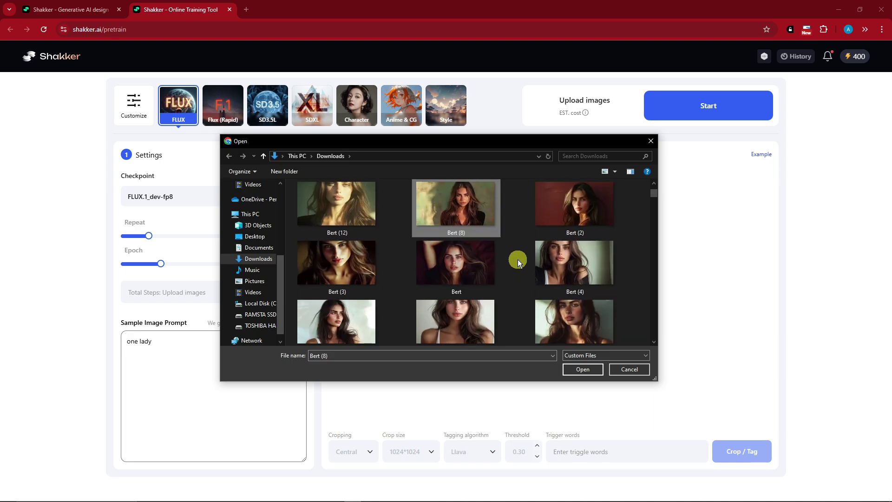
Upload all twelve Bert portraits from the Downloads folder as training images
scroll(502, 261, "down", 2, "ctrl")
scroll(515, 263, "up", 2)
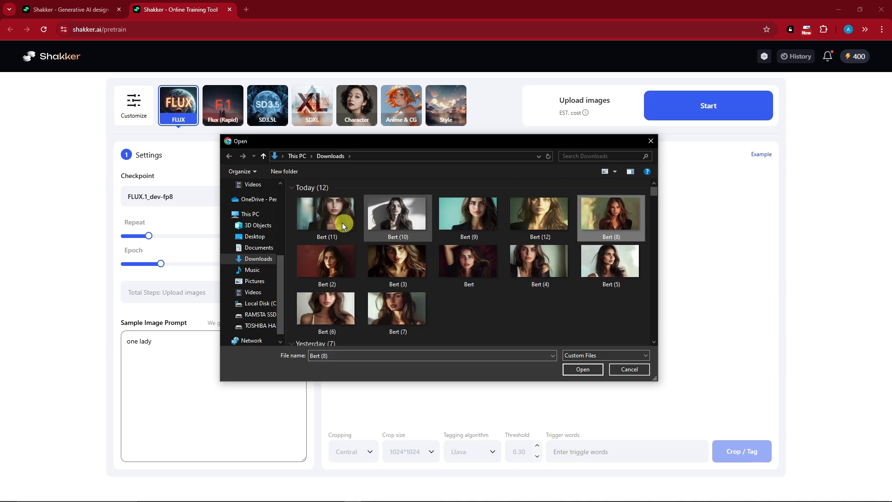
left_click_drag(288, 199, 622, 313)
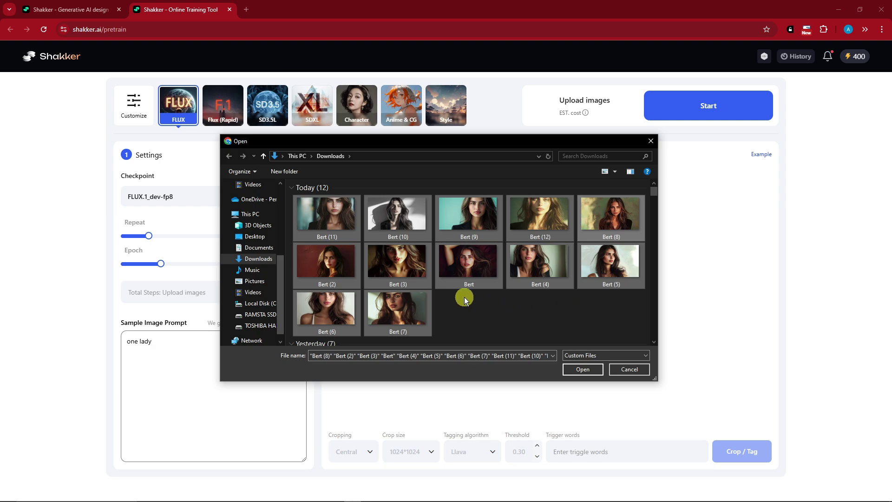
left_click(582, 369)
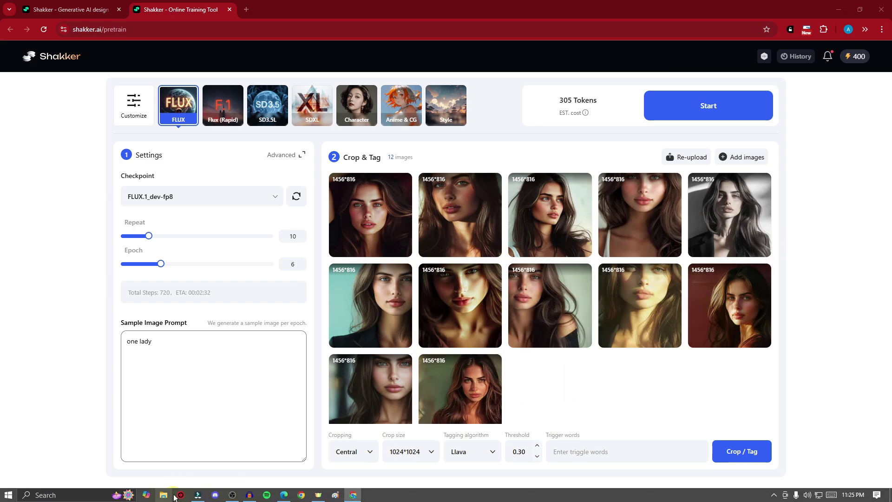
Check the file names of the Bert portraits in the Downloads folder as enlarged thumbnails, then return to the training tool
left_click(167, 495)
left_click(112, 155)
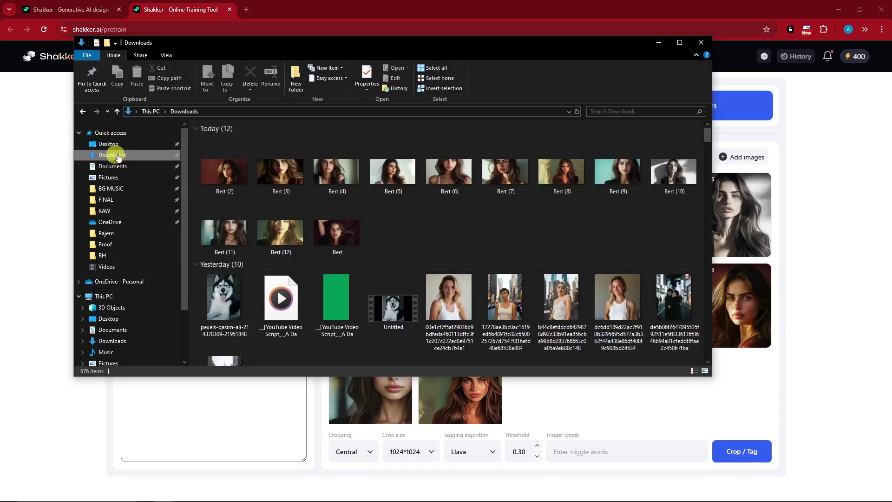
scroll(445, 208, "up", 5, "ctrl")
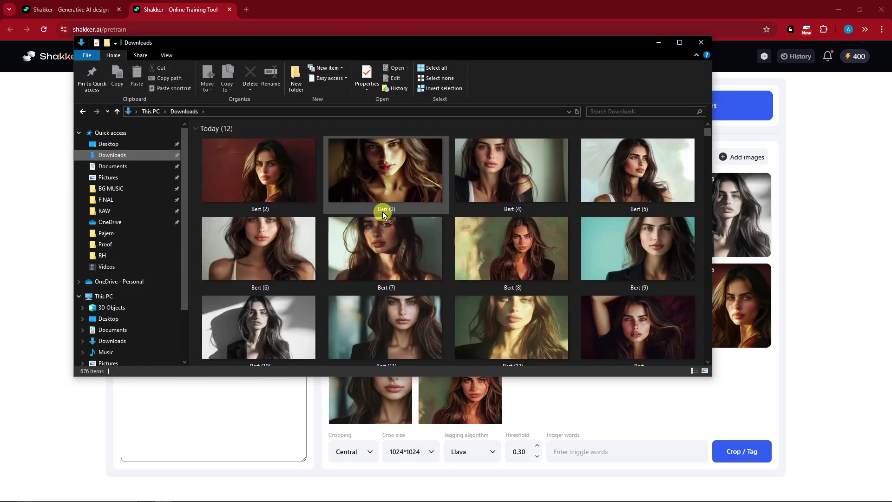
left_click(843, 227)
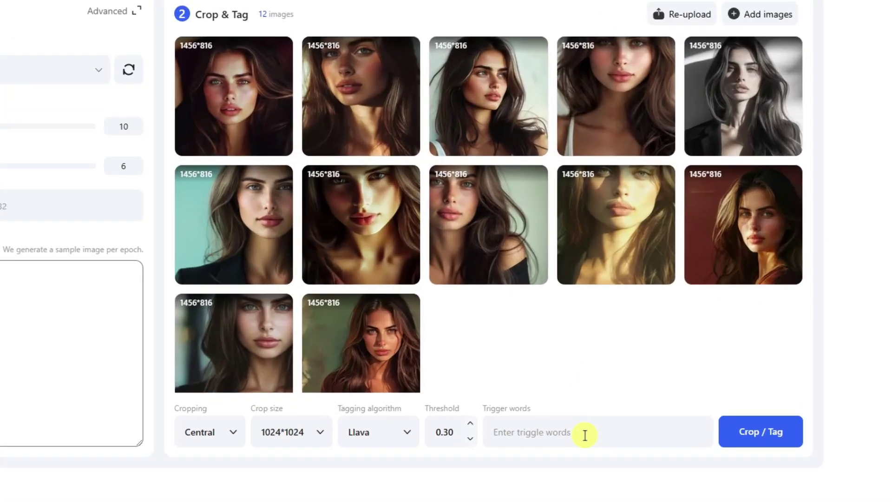
Set the trigger word to Bert and crop and tag all twelve images with central 1024*1024 cropping and Llava tagging
type("Bert")
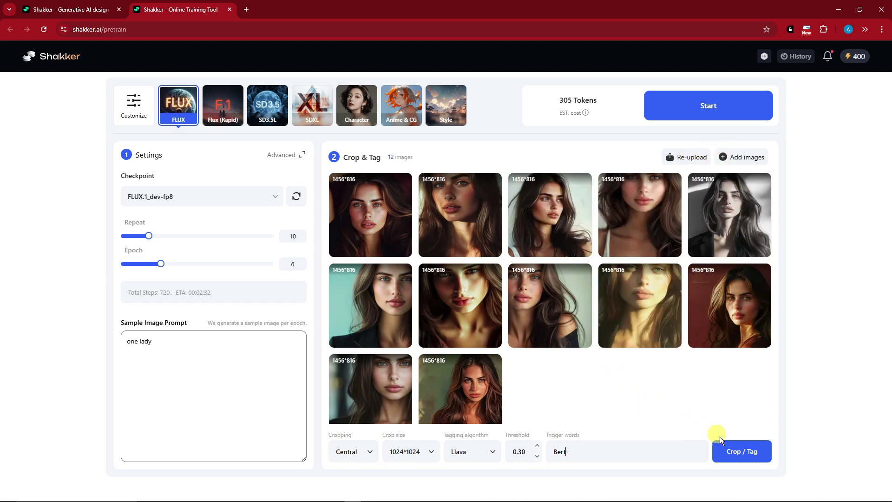
left_click(741, 452)
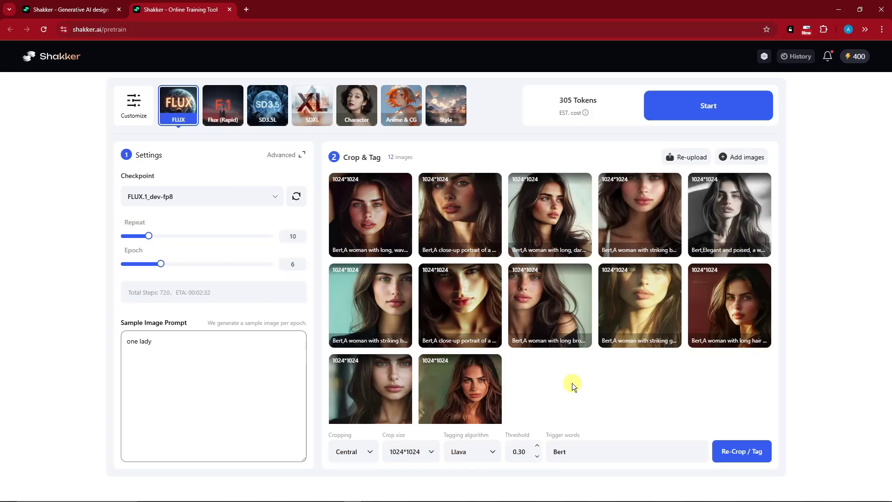
scroll(623, 277, "down", 1)
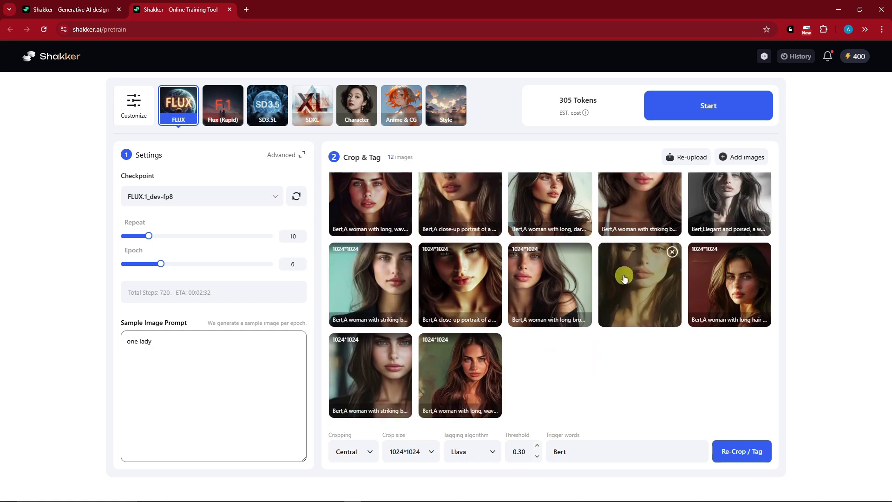
scroll(409, 279, "up", 1)
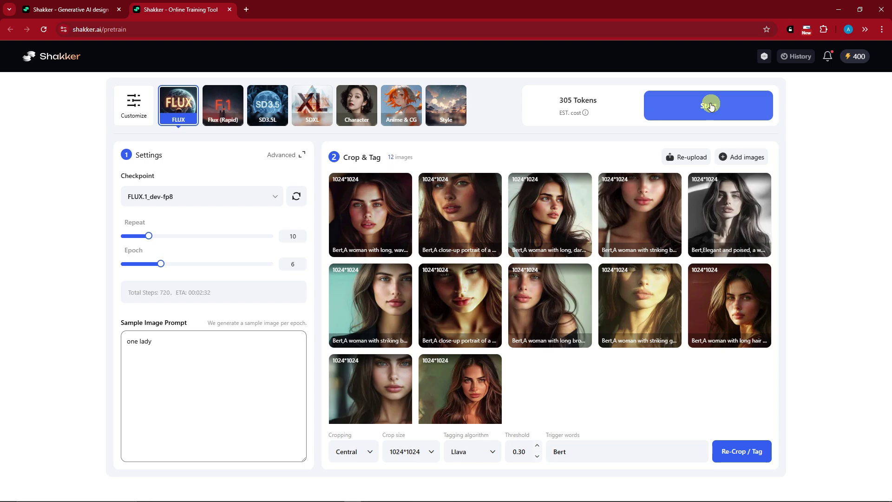
Check the estimated token cost and start the FLUX training, keeping "one lady" as the sample image prompt
left_click_drag(557, 97, 601, 101)
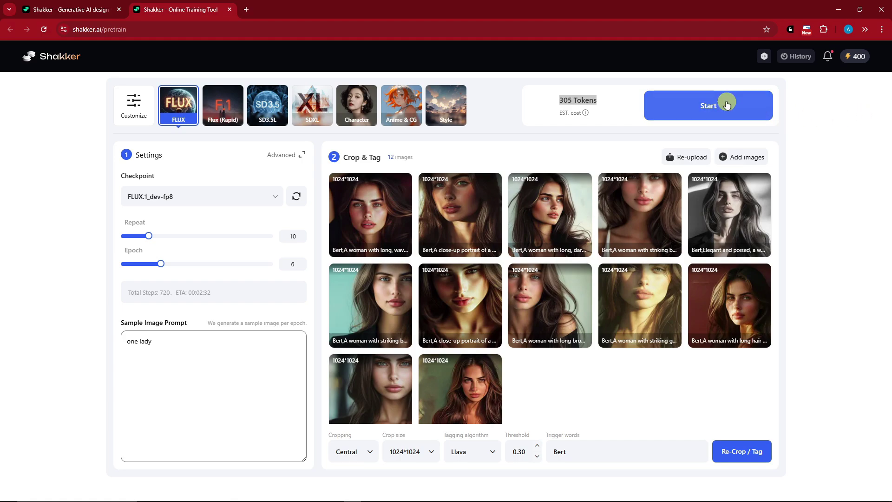
left_click(163, 349)
left_click_drag(181, 343, 104, 338)
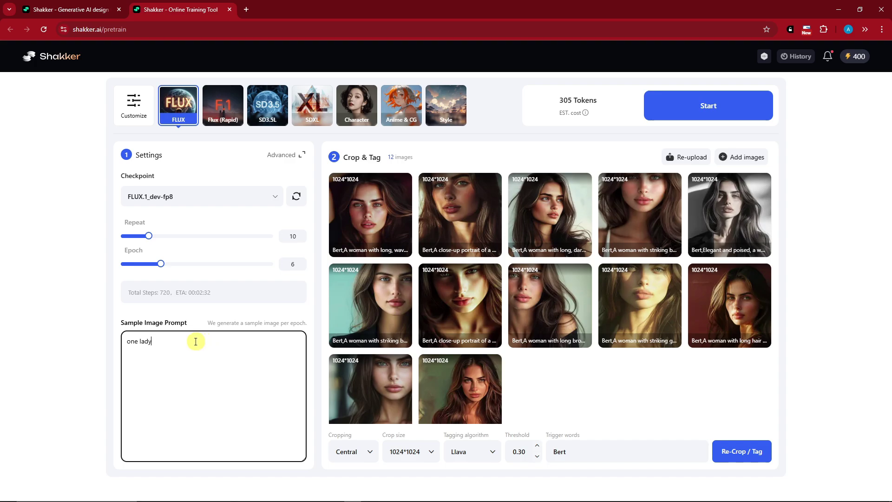
left_click_drag(195, 341, 96, 348)
left_click(252, 360)
left_click(726, 121)
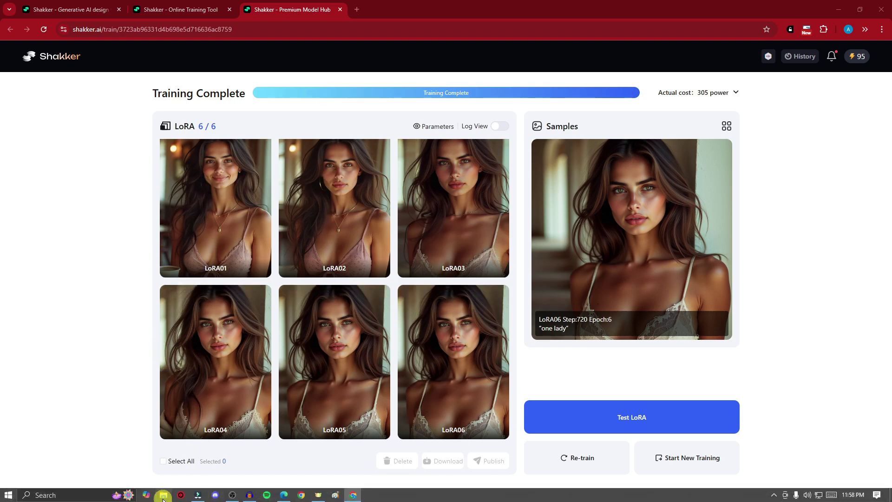
Compare the original Bert portraits in Downloads side by side with the trained LoRA06 sample image
left_click(180, 496)
left_click(43, 170)
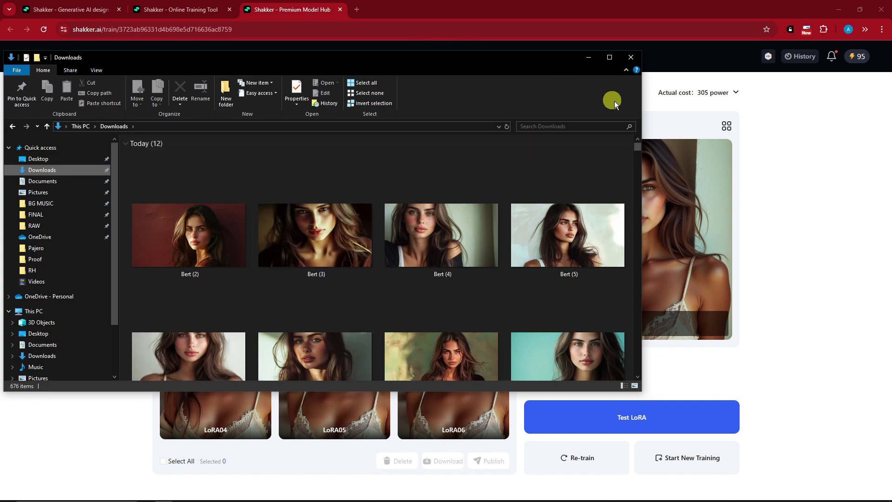
left_click_drag(639, 104, 522, 104)
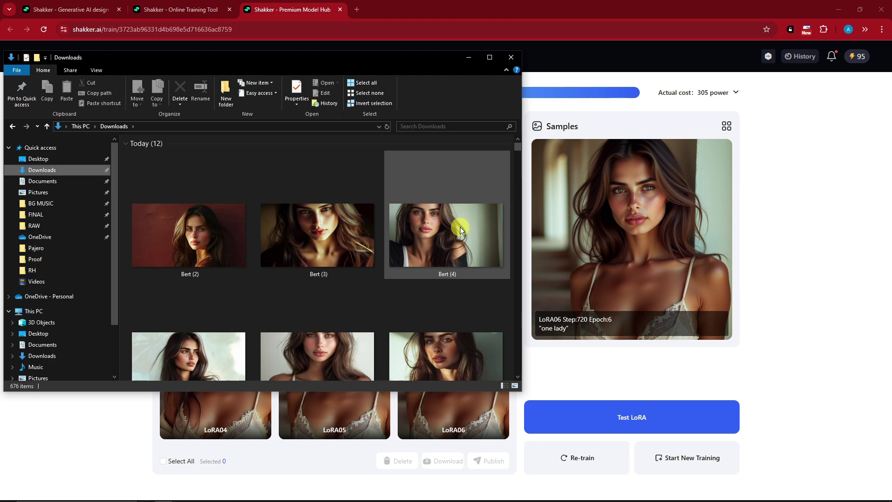
left_click(510, 56)
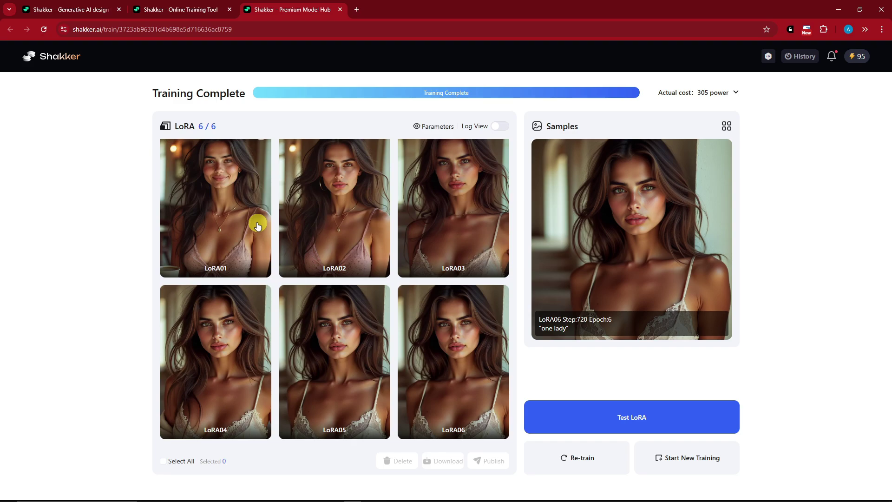
Open the LoRA test page and add the fourth of the trained LoRA models to the generation with a weight of 2.00
left_click(613, 412)
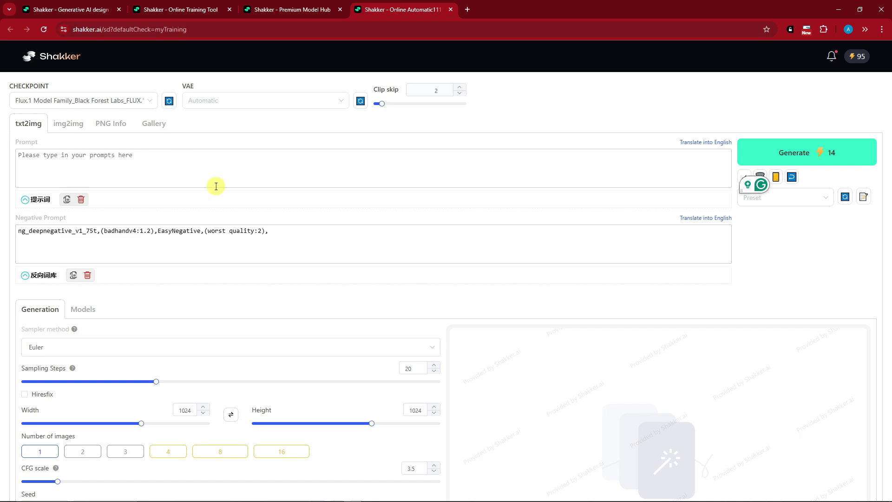
scroll(243, 208, "down", 4)
scroll(243, 208, "down", 4)
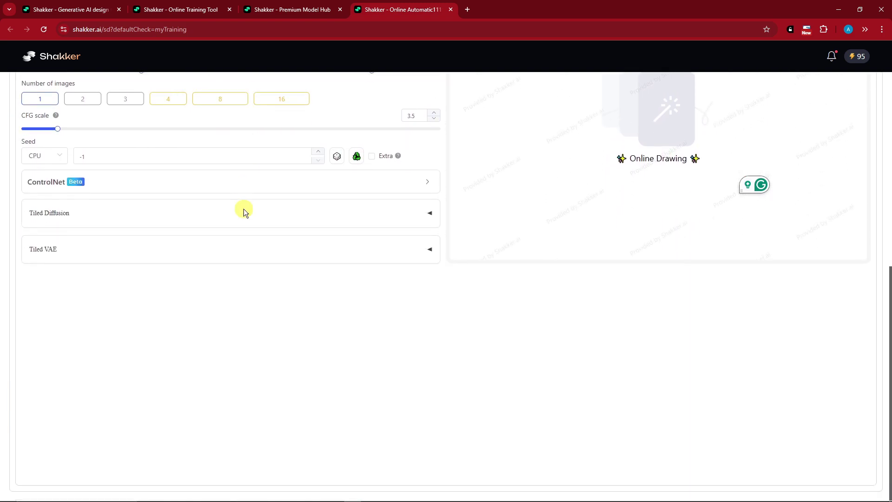
scroll(82, 199, "up", 2)
scroll(47, 260, "up", 2)
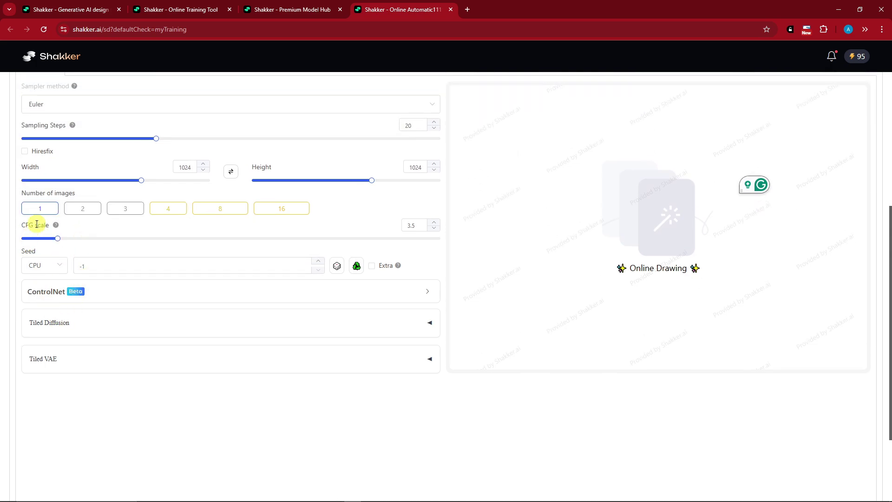
left_click(83, 143)
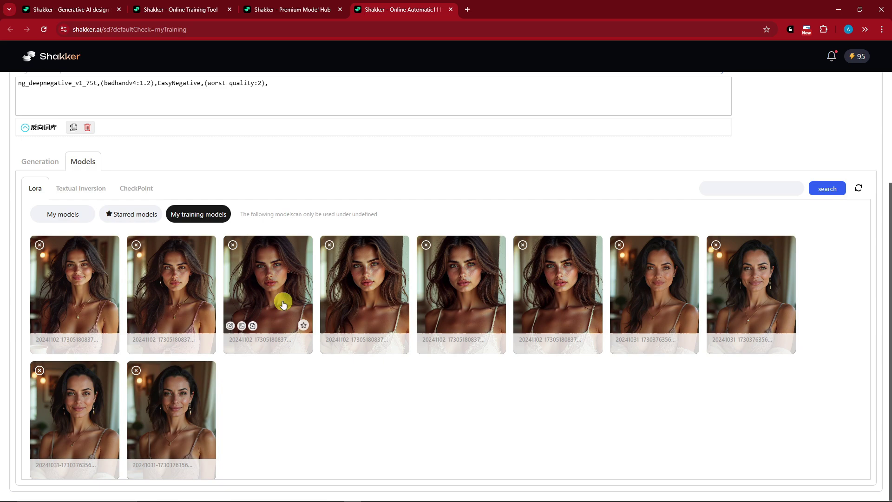
left_click(369, 280)
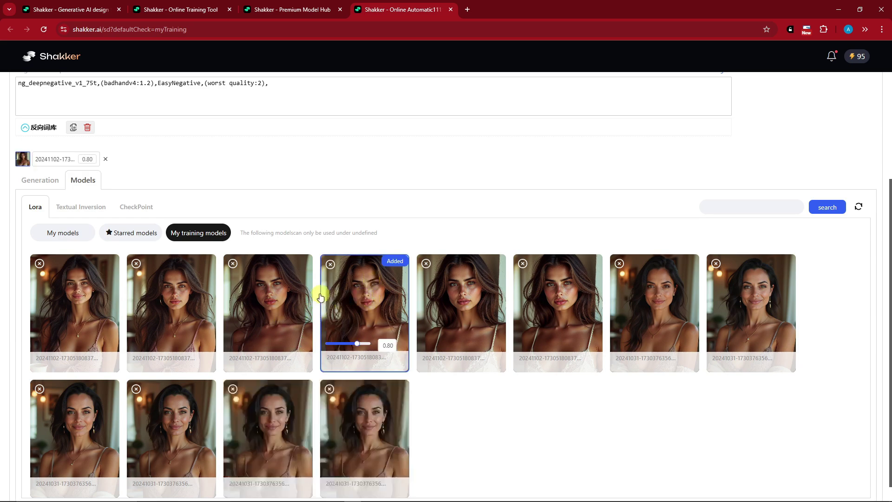
left_click_drag(357, 344, 377, 344)
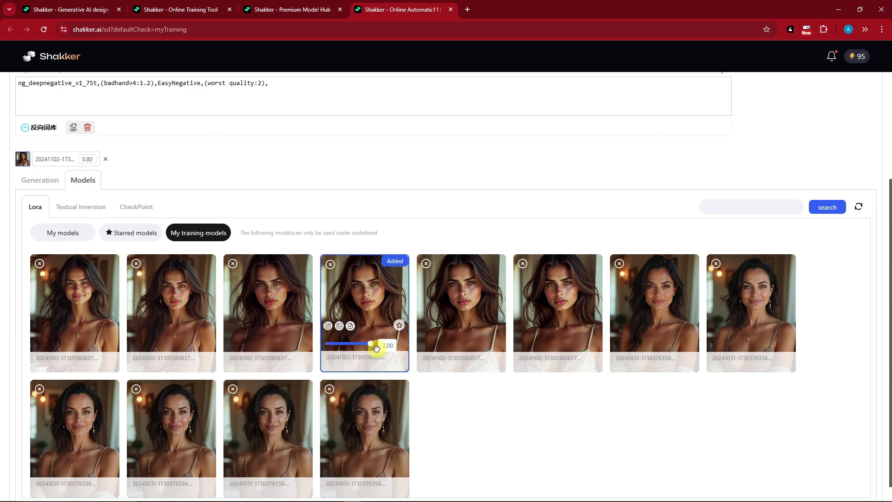
Enter the prompt "Bert wearing a white tank top" for the text-to-image generation
scroll(169, 285, "up", 3)
left_click(41, 158)
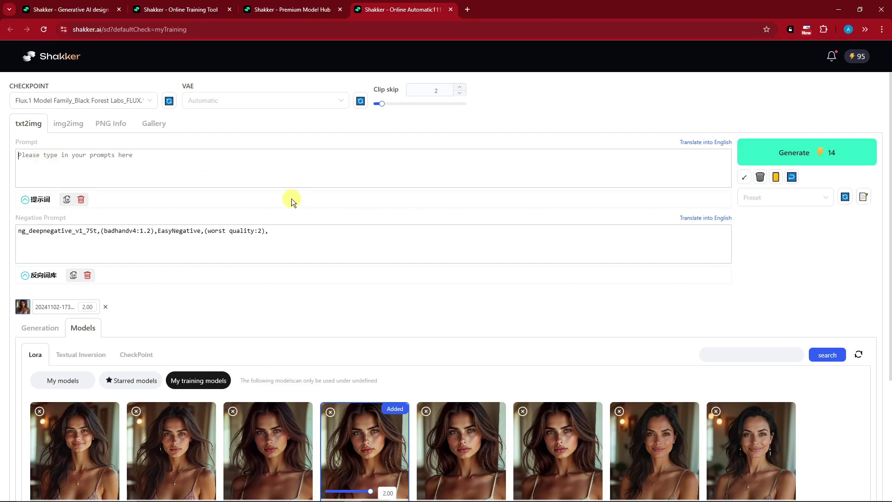
type("Bert wearing a white tank top")
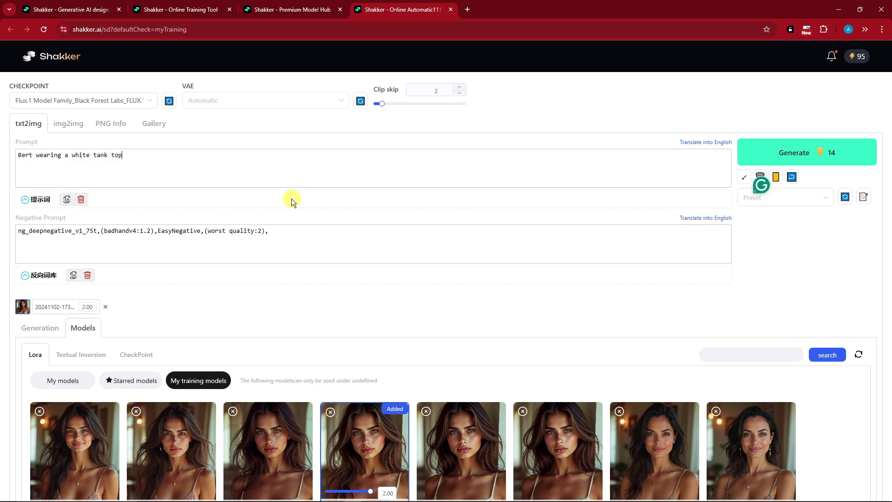
Set the number of images to 3, review the remaining generation settings, and try to generate the images
scroll(269, 211, "down", 4)
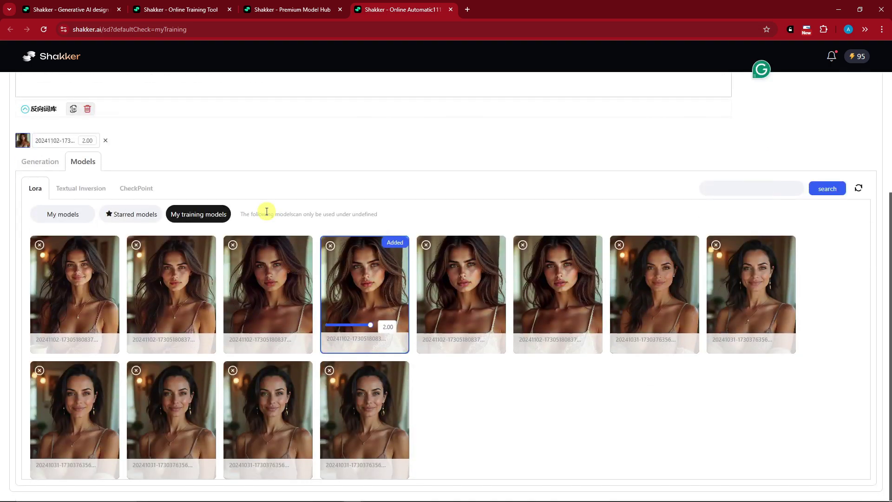
scroll(266, 211, "up", 3)
left_click(40, 325)
scroll(149, 318, "down", 3)
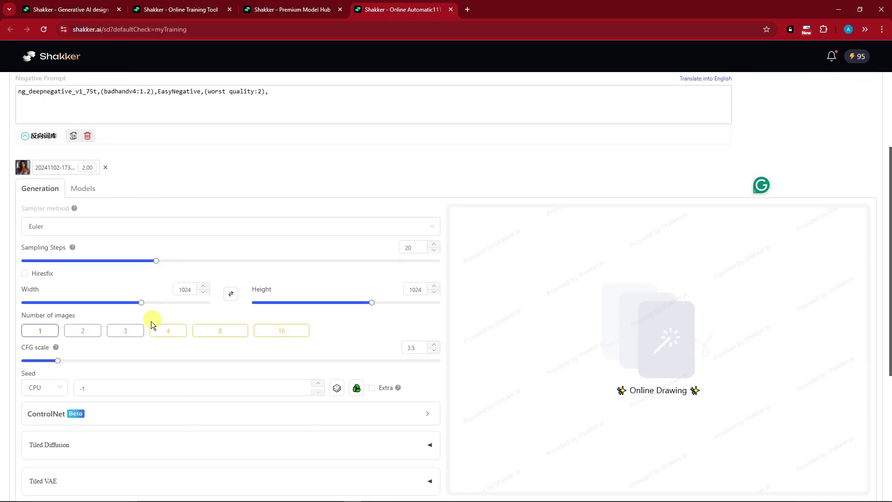
left_click(135, 331)
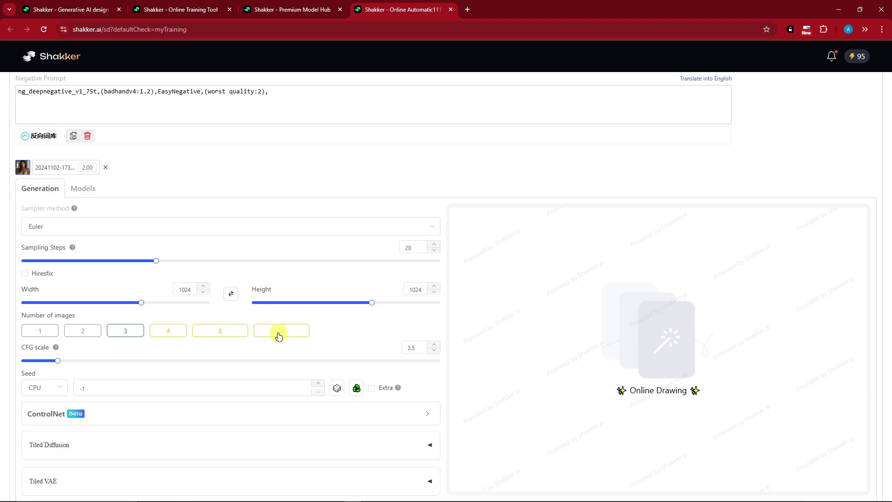
scroll(279, 335, "down", 4)
scroll(105, 308, "up", 1)
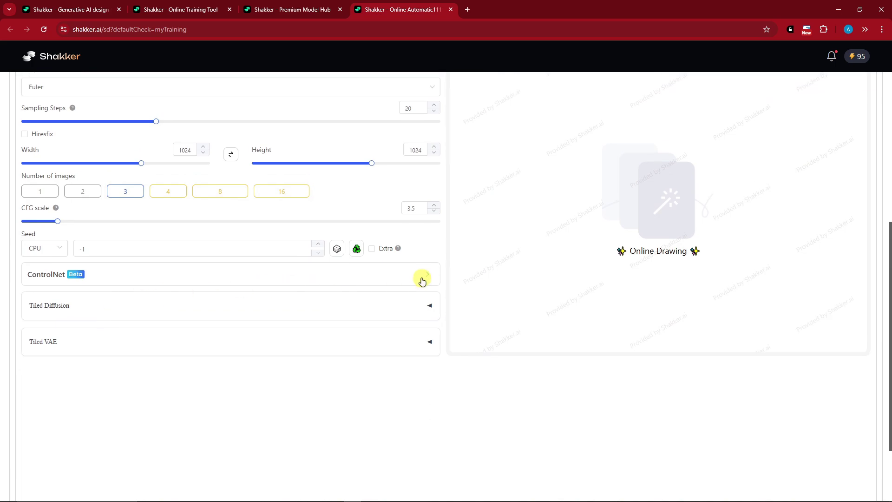
scroll(75, 285, "up", 2)
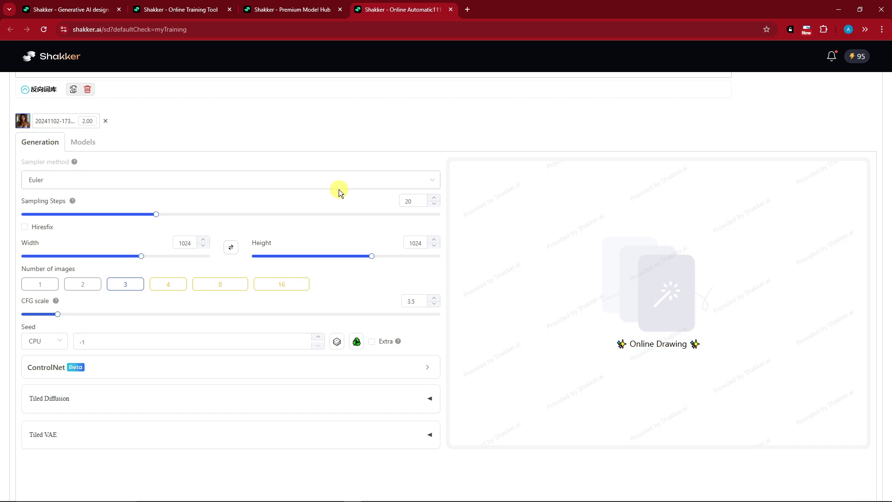
scroll(136, 281, "up", 4)
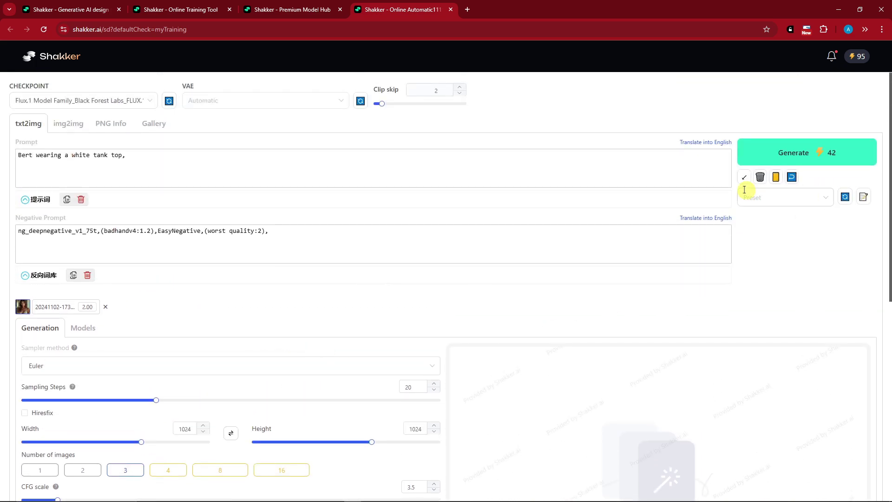
left_click(784, 144)
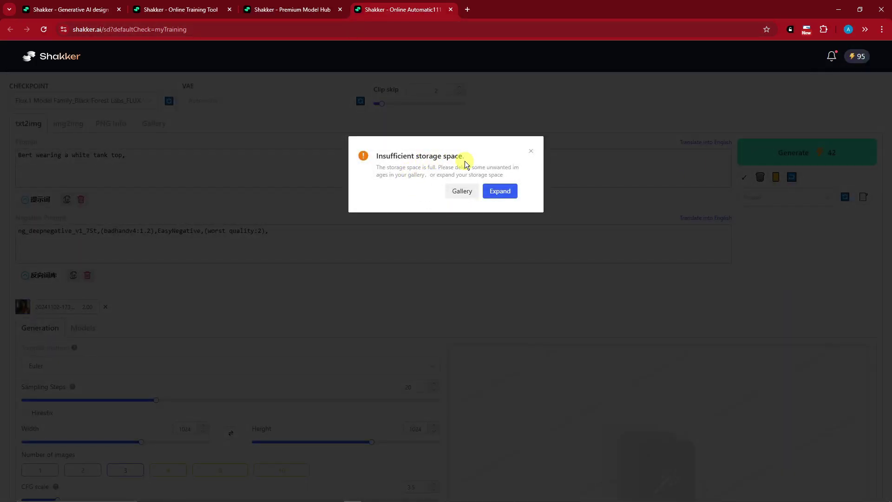
Delete all four old images from the gallery to free storage space and return to the text-to-image prompt
left_click(466, 192)
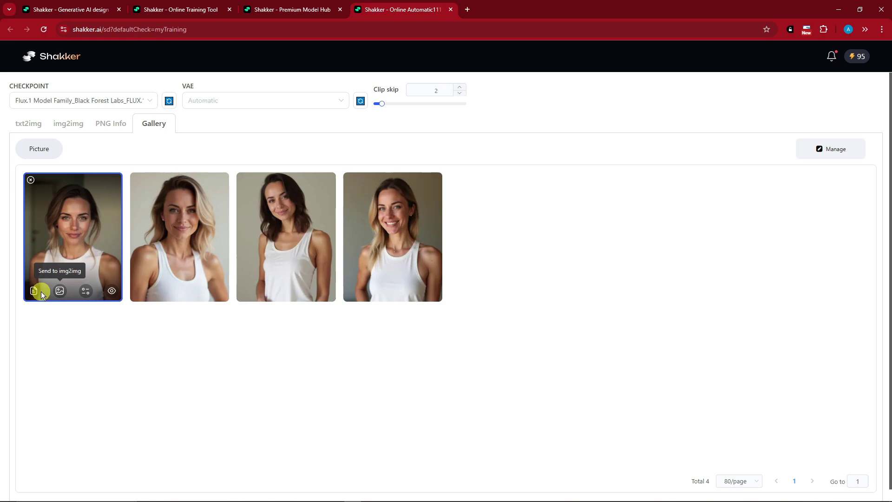
left_click(30, 179)
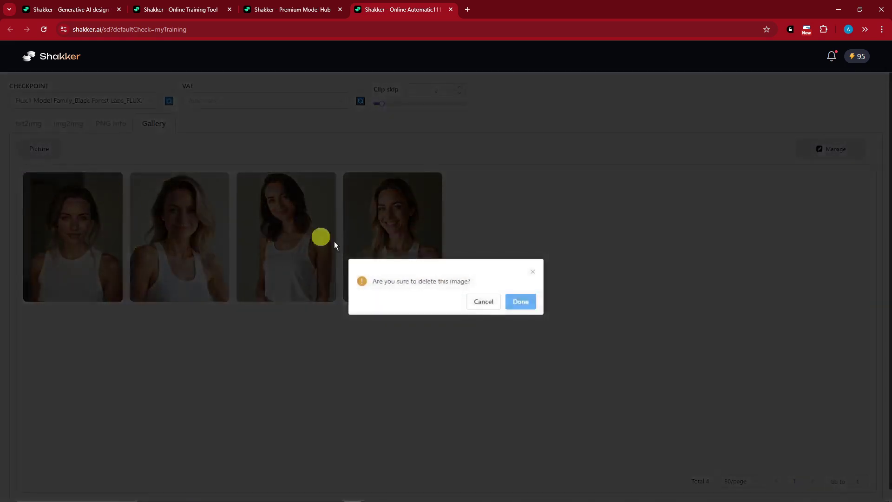
left_click(520, 302)
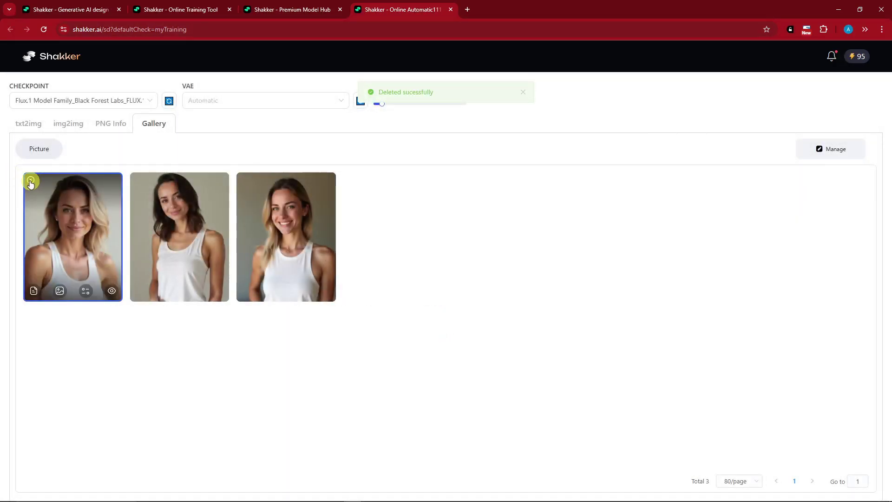
left_click(30, 181)
left_click(517, 302)
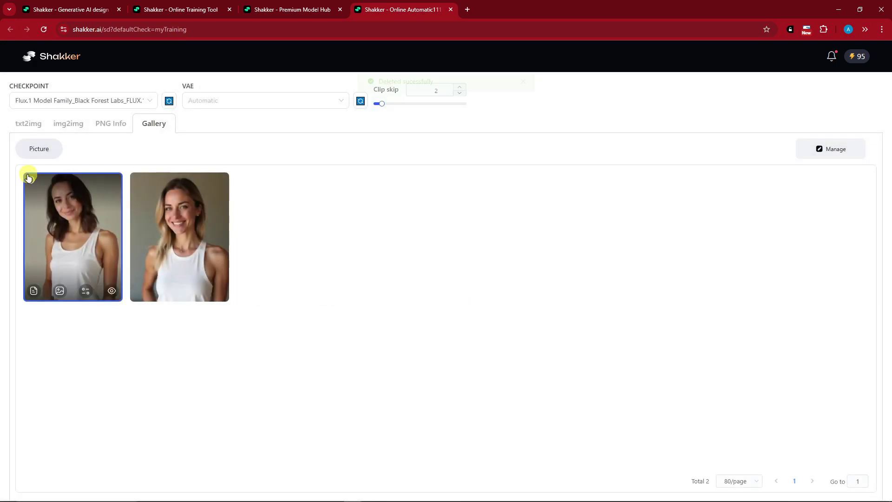
left_click(30, 179)
left_click(520, 301)
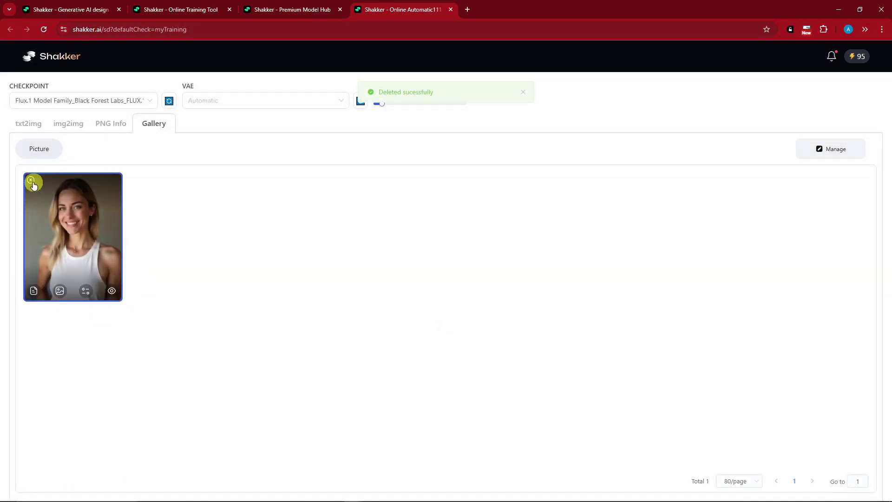
left_click(31, 181)
left_click(521, 302)
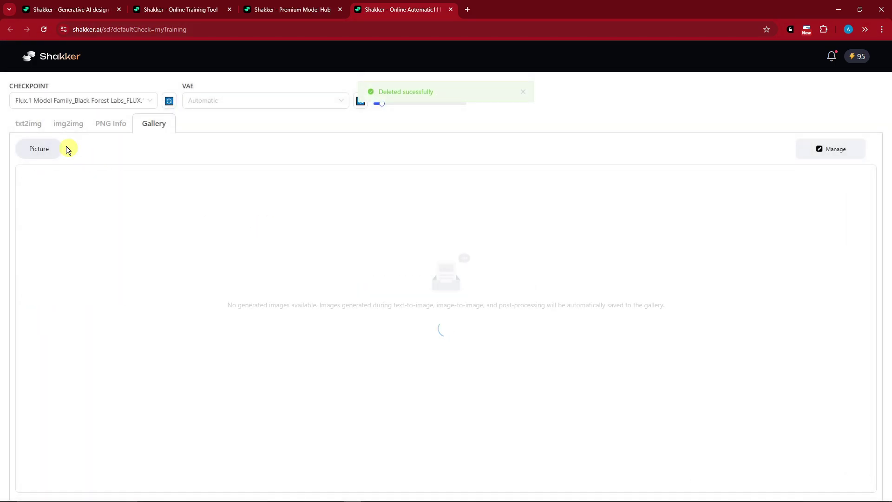
left_click(31, 123)
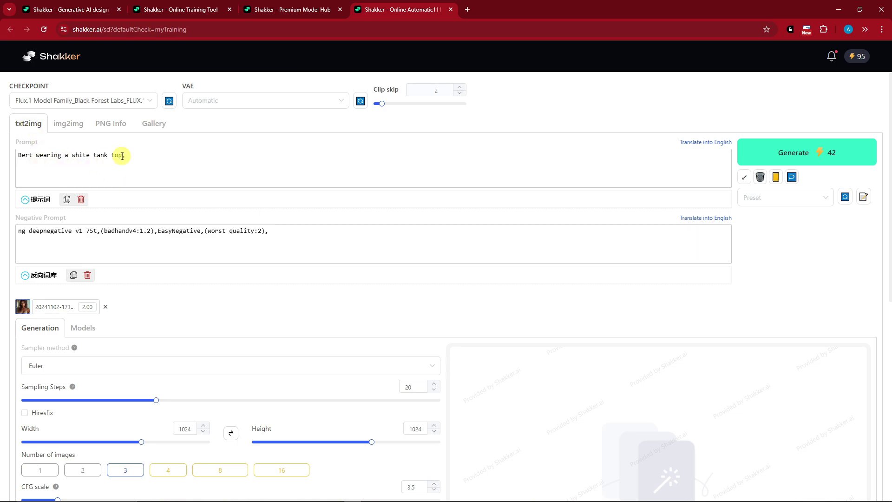
Generate the three text-to-image pictures with the current settings and view the second and third results at full size
scroll(158, 177, "down", 4)
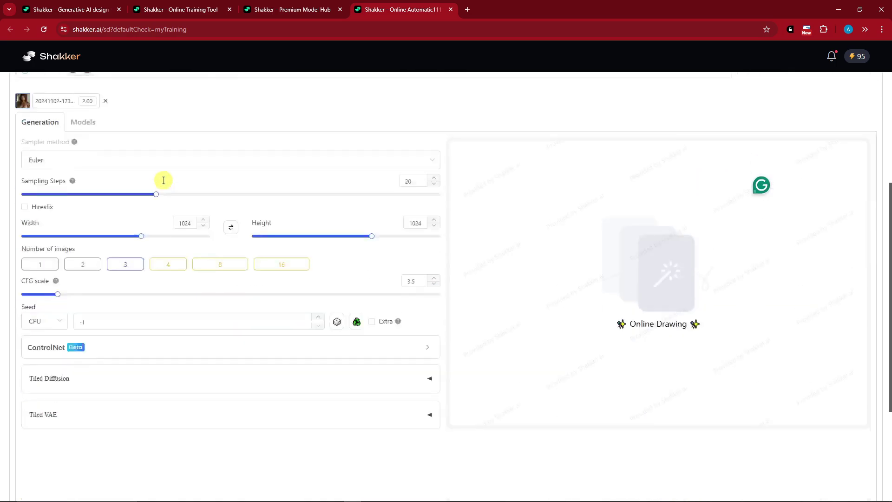
scroll(164, 180, "down", 3)
scroll(116, 204, "up", 7)
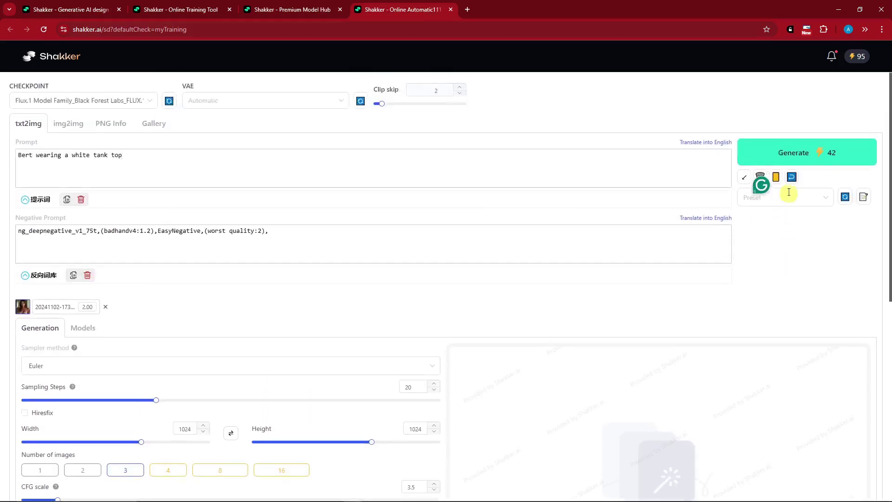
left_click(807, 150)
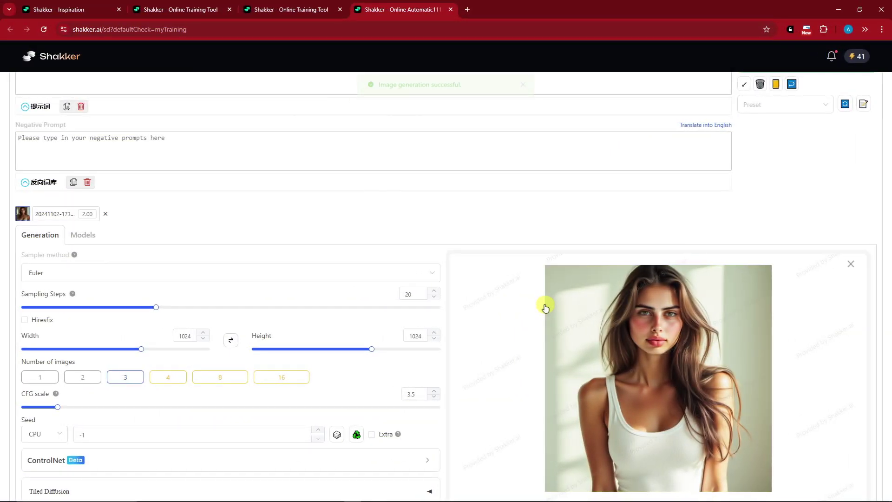
scroll(530, 297, "down", 2)
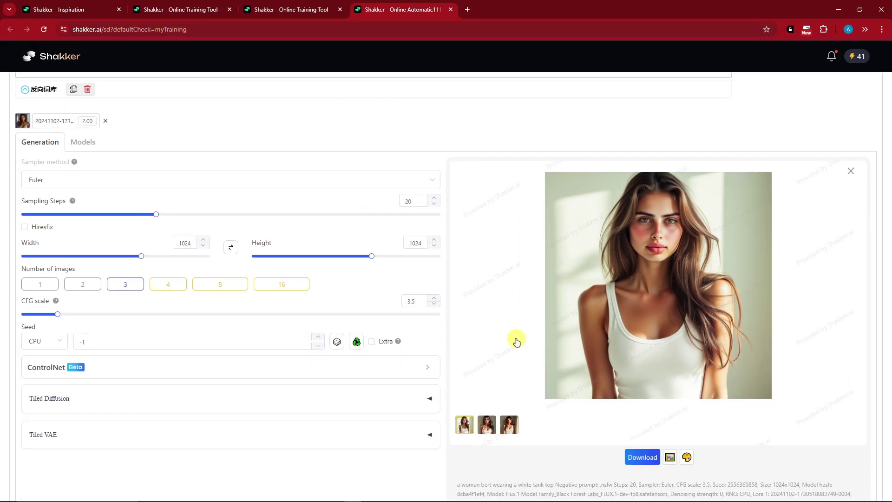
left_click(487, 422)
left_click(509, 426)
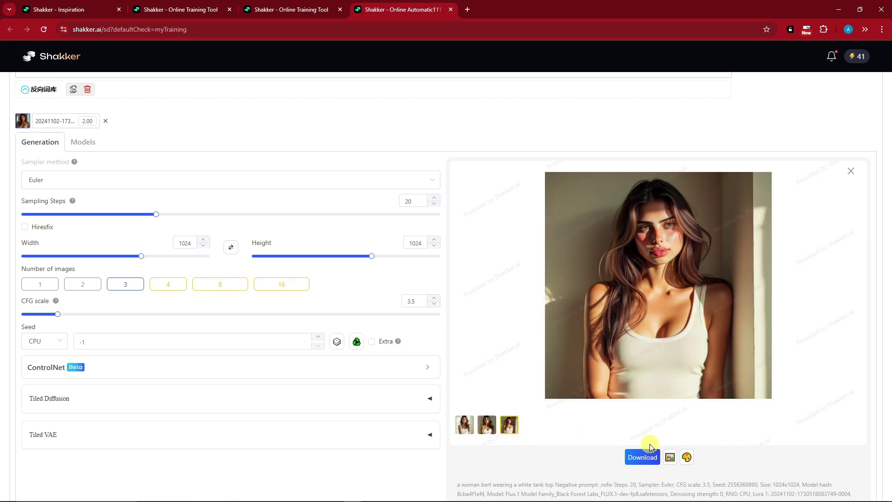
Select the first two generated images from the results and download them
left_click(639, 457)
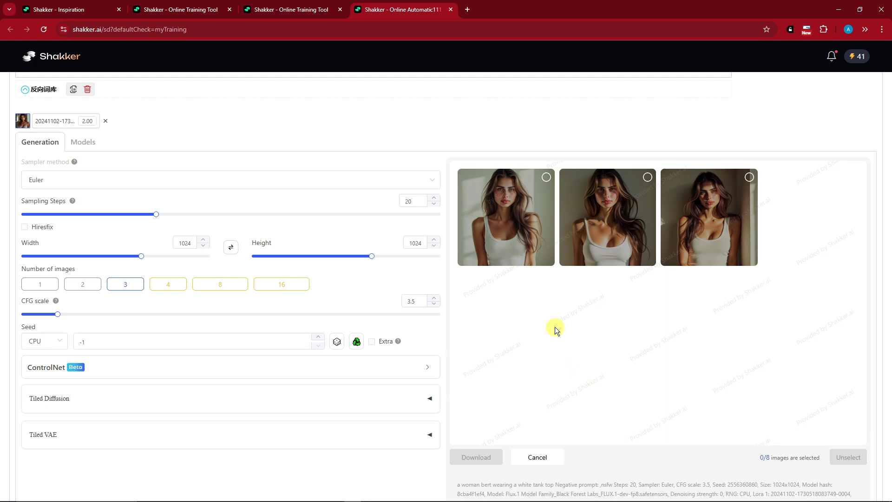
left_click(546, 177)
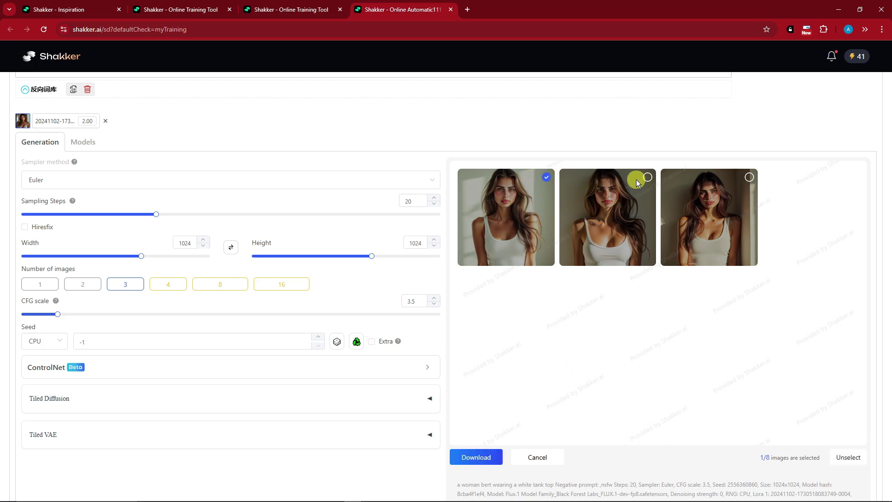
left_click(478, 458)
left_click(833, 55)
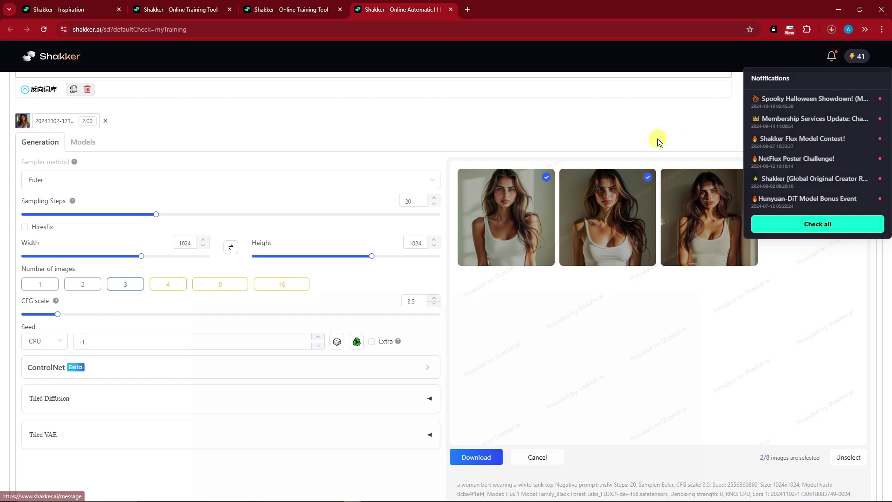
scroll(259, 283, "up", 4)
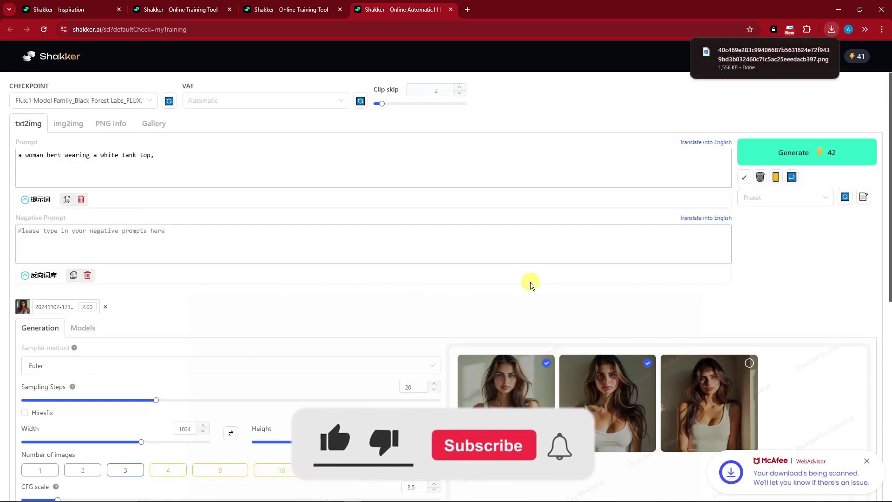
scroll(449, 284, "down", 4)
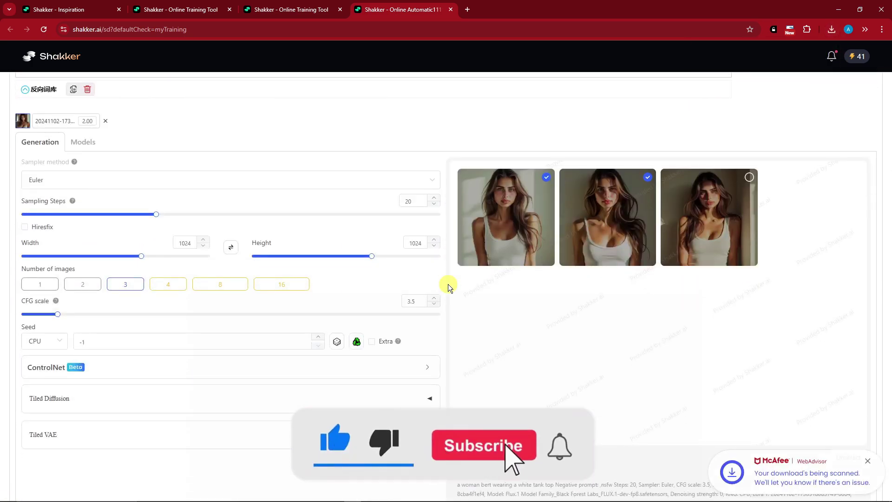